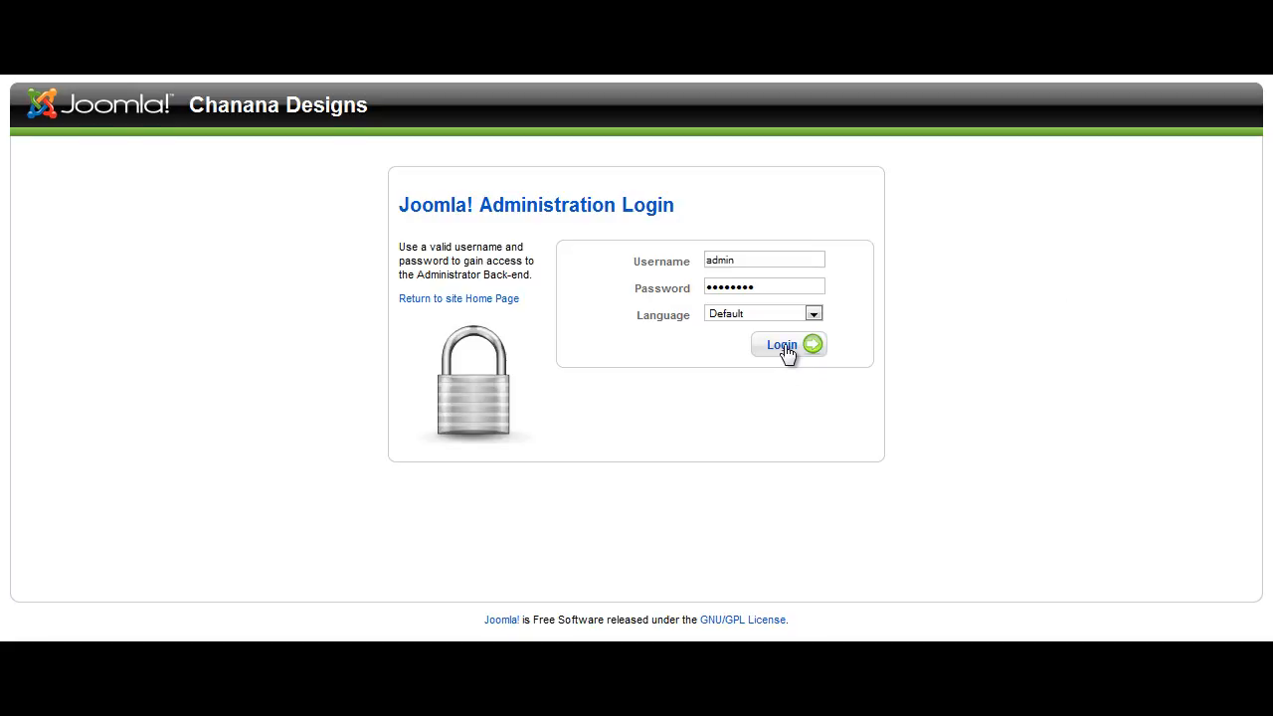
# Log in to the Joomla administration back end and open the VirtueMart component
pyautogui.click(724, 259)
pyautogui.press('Return')
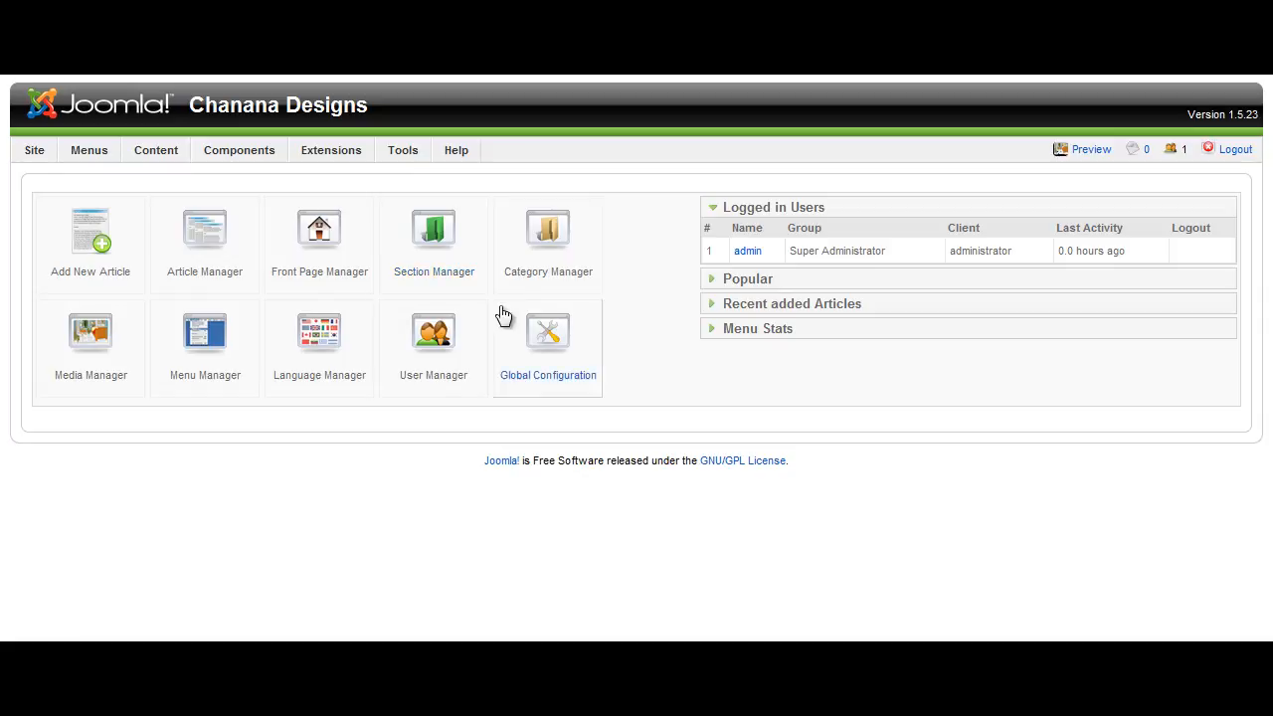
pyautogui.moveTo(244, 157)
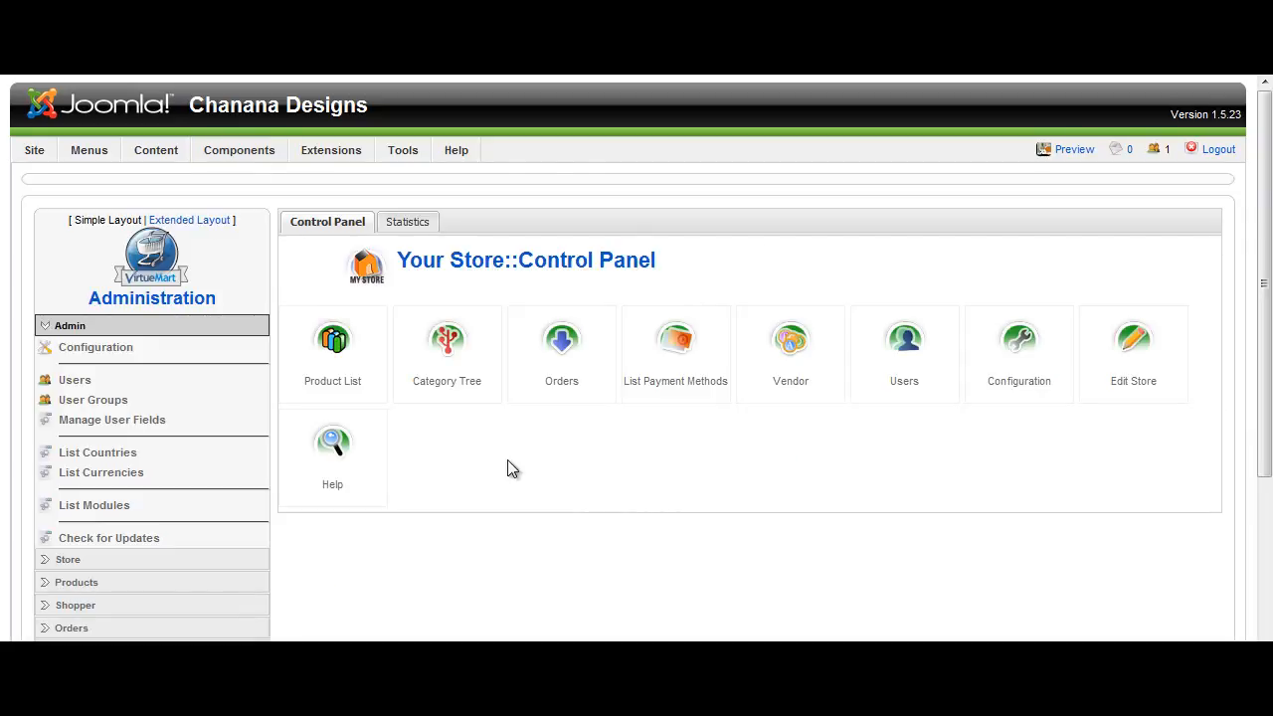
# Open the VirtueMart order list and view the status choices available for the pending order
pyautogui.click(74, 327)
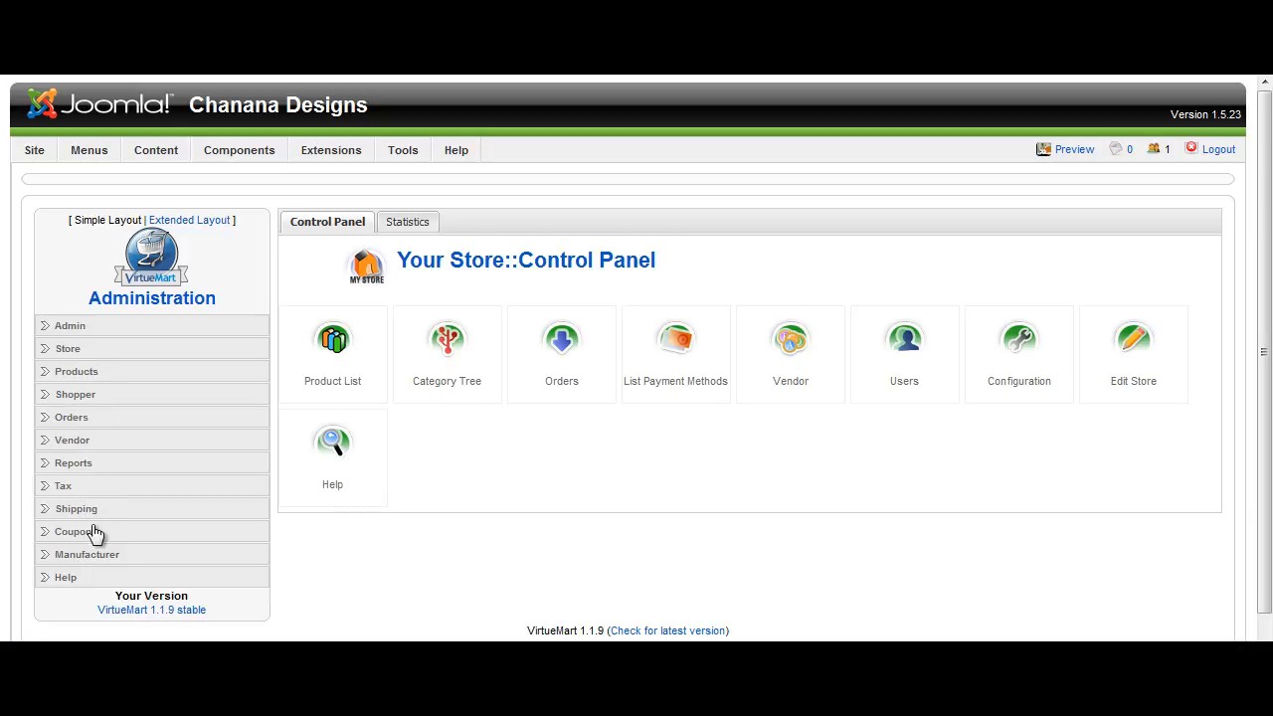
pyautogui.click(71, 419)
pyautogui.click(91, 448)
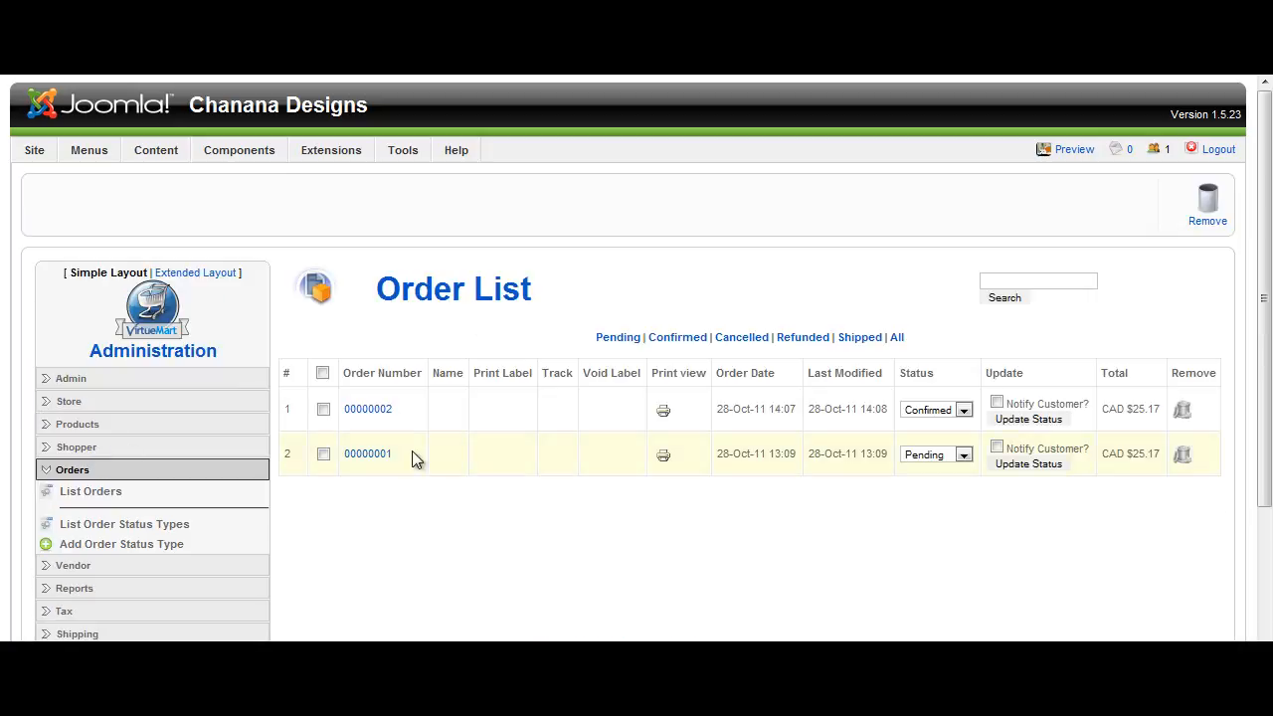
pyautogui.click(960, 456)
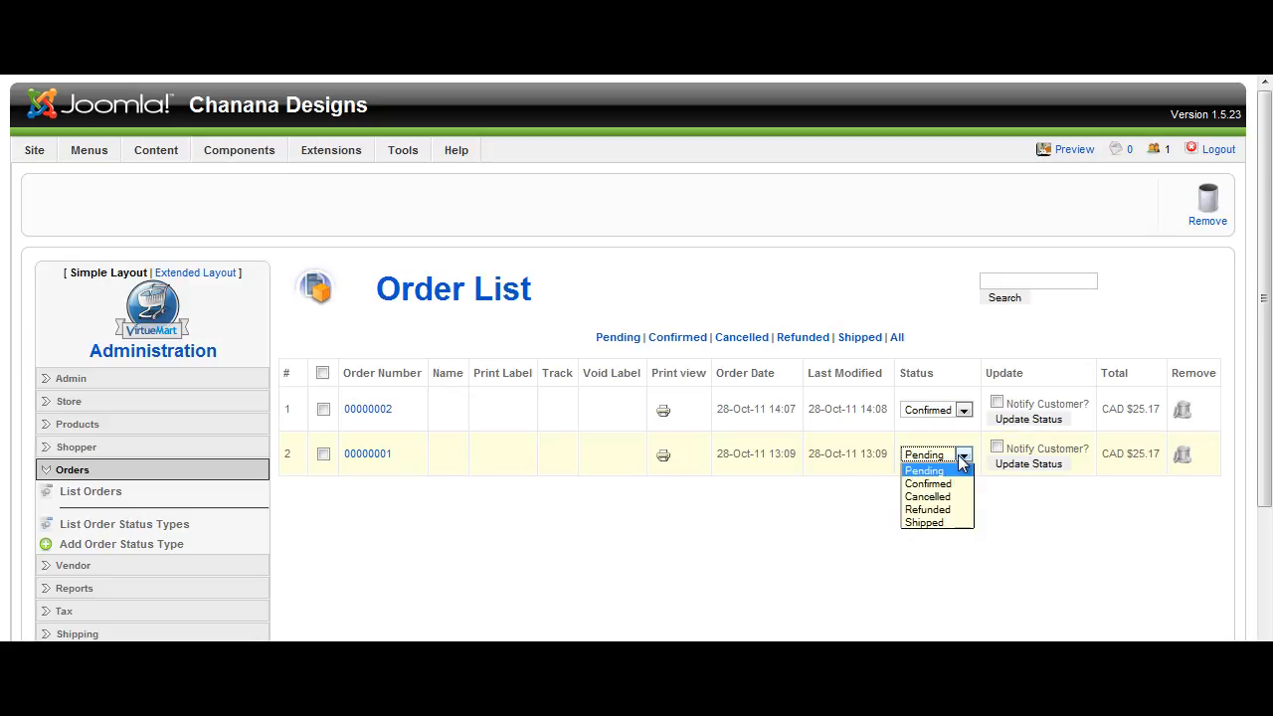
pyautogui.click(960, 457)
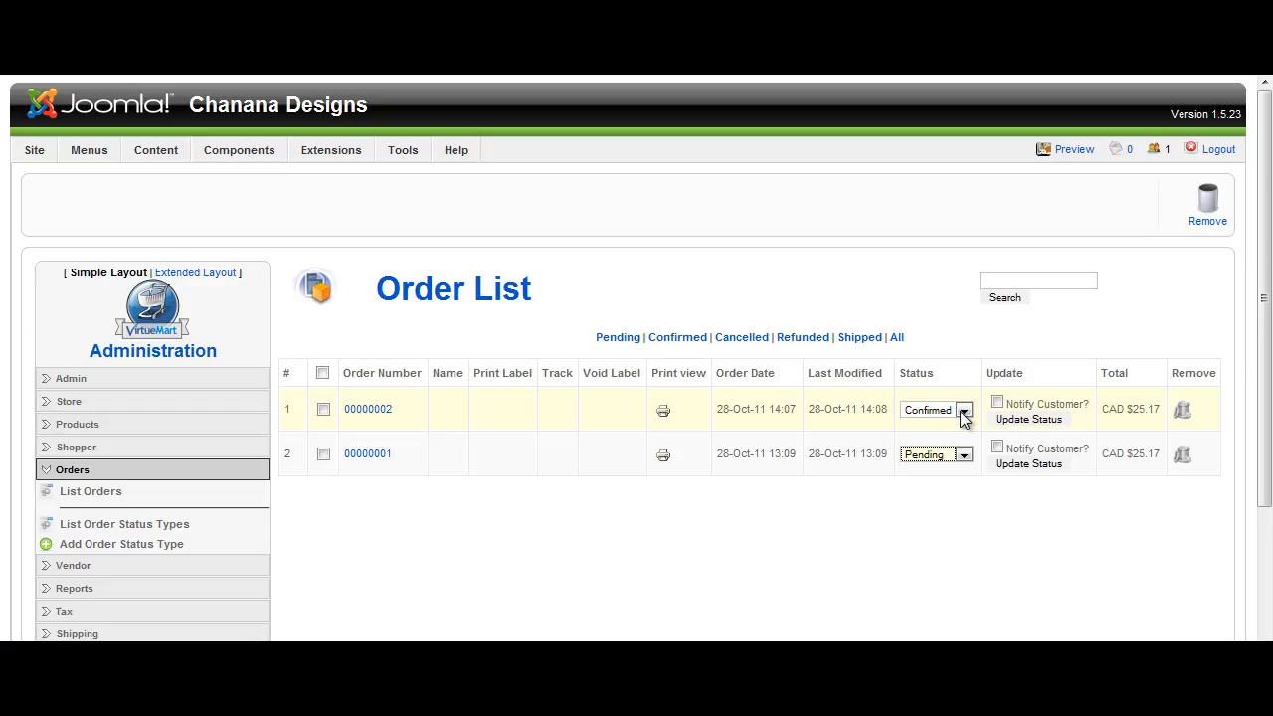
# Open the confirmed order and examine its billing, shipping and product details and its order status choices
pyautogui.click(372, 410)
pyautogui.click(515, 413)
pyautogui.scroll(-3, 516, 412)
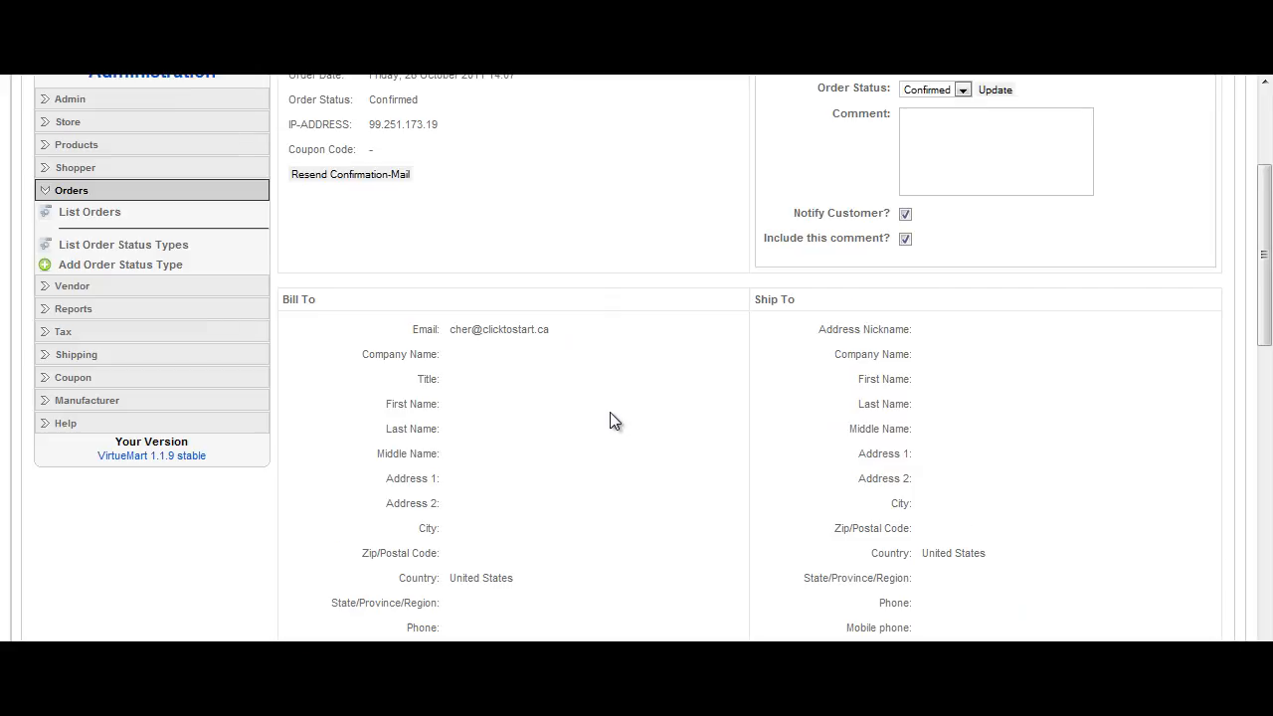
pyautogui.scroll(-3, 612, 421)
pyautogui.scroll(-2, 601, 393)
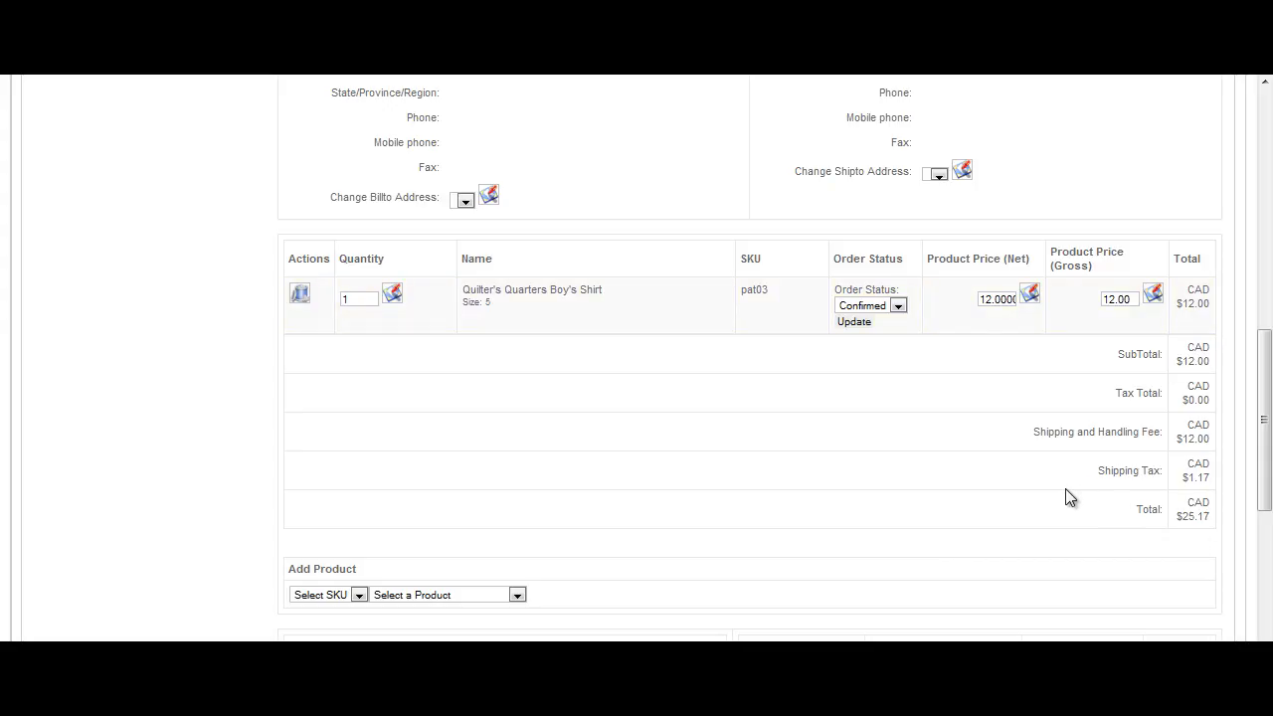
pyautogui.scroll(7, 1065, 488)
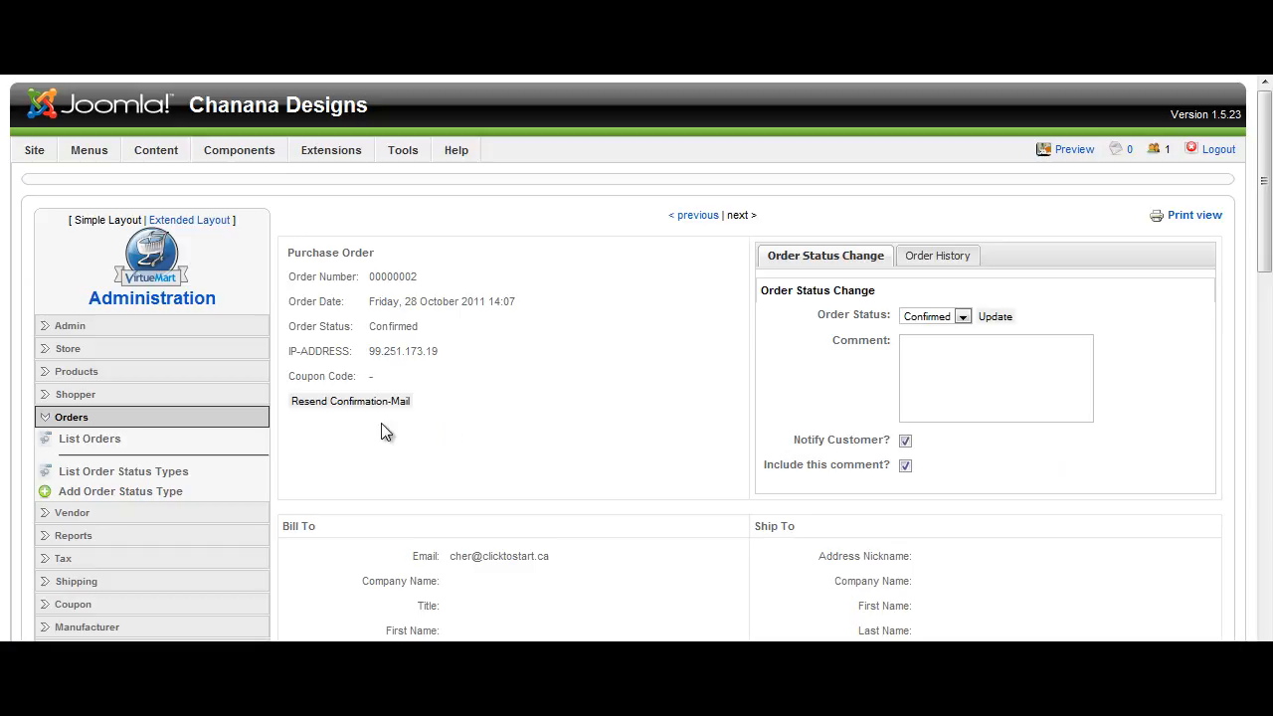
pyautogui.click(960, 315)
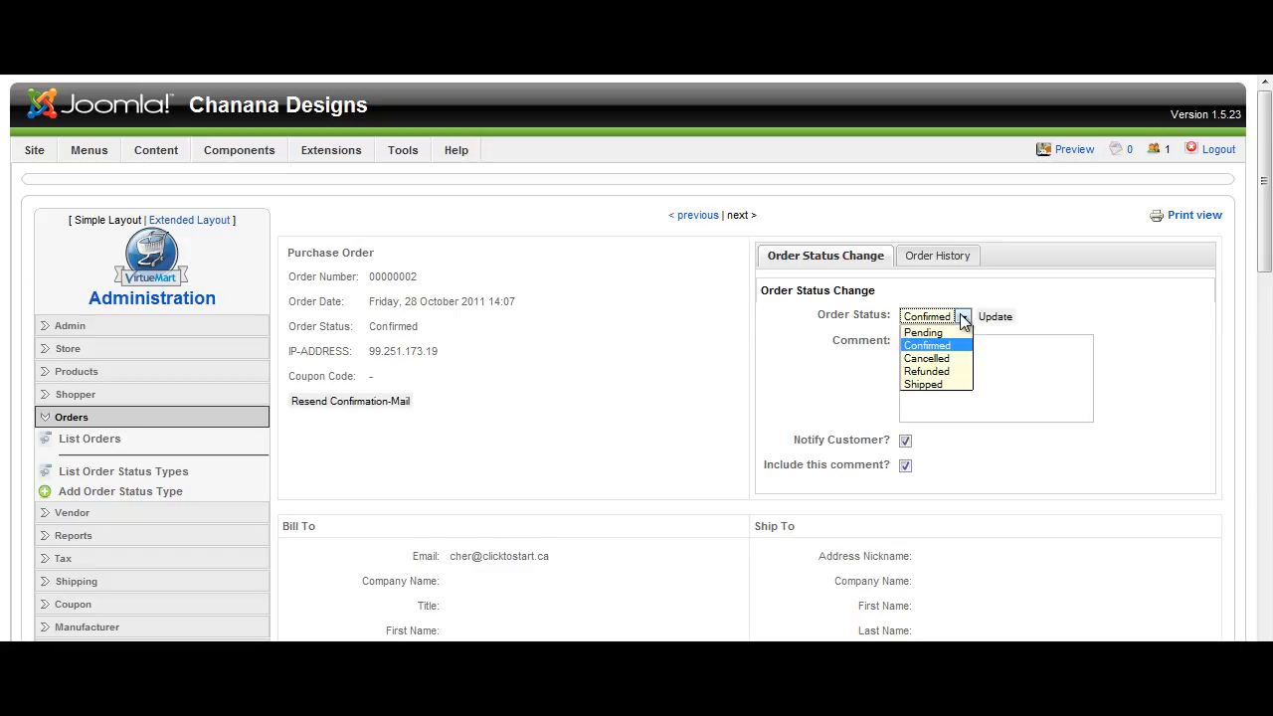
pyautogui.click(1071, 356)
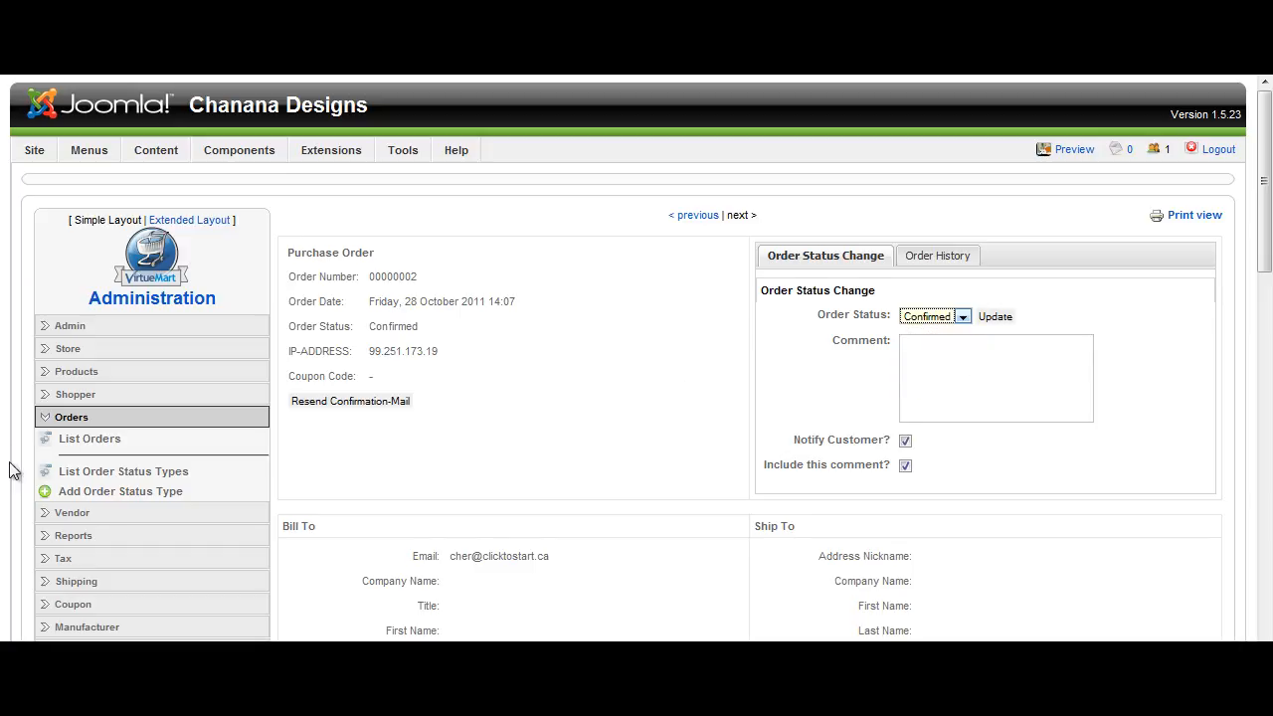
# Open the Quilter's Quarters Skirt product from the product list for editing
pyautogui.click(65, 418)
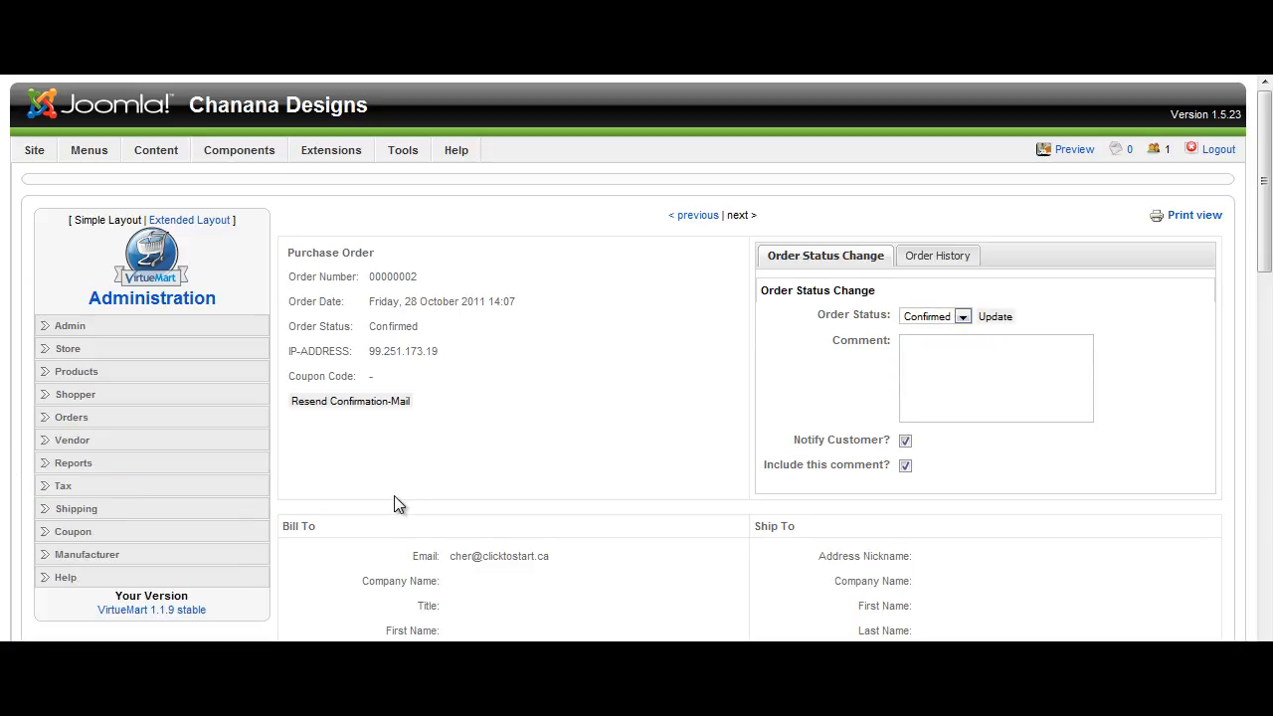
pyautogui.click(72, 378)
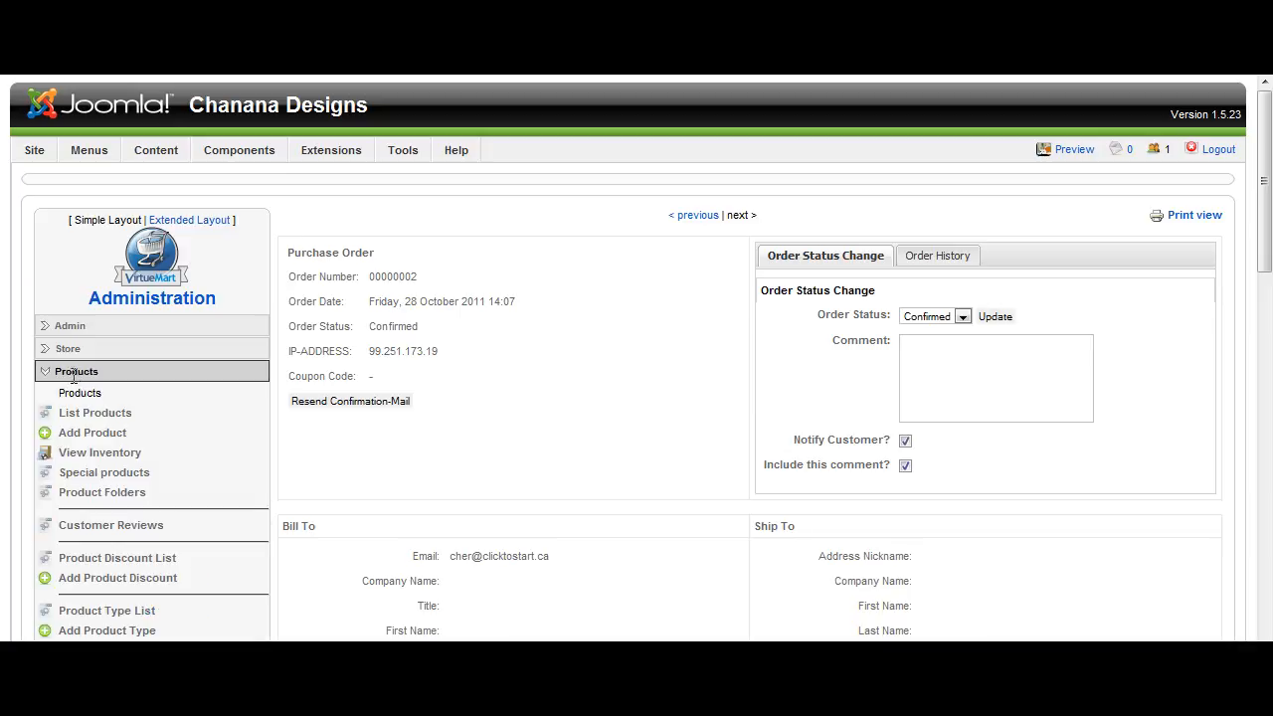
pyautogui.click(101, 418)
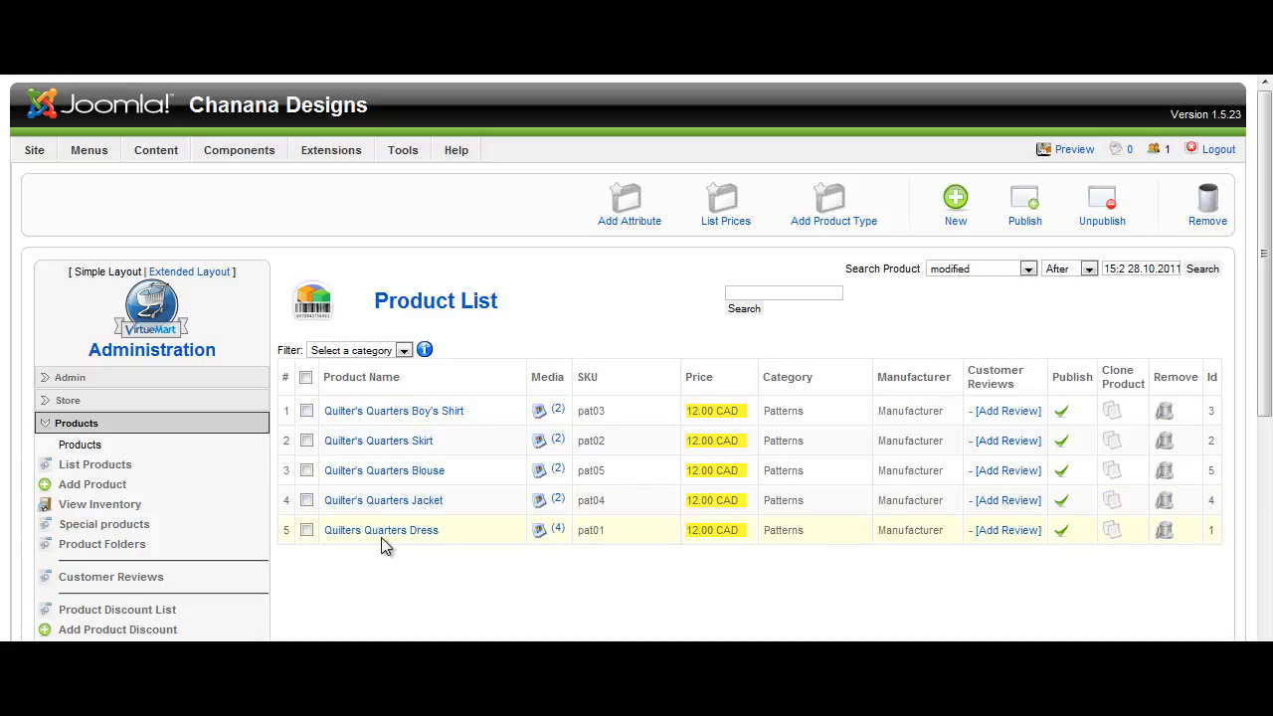
pyautogui.click(384, 445)
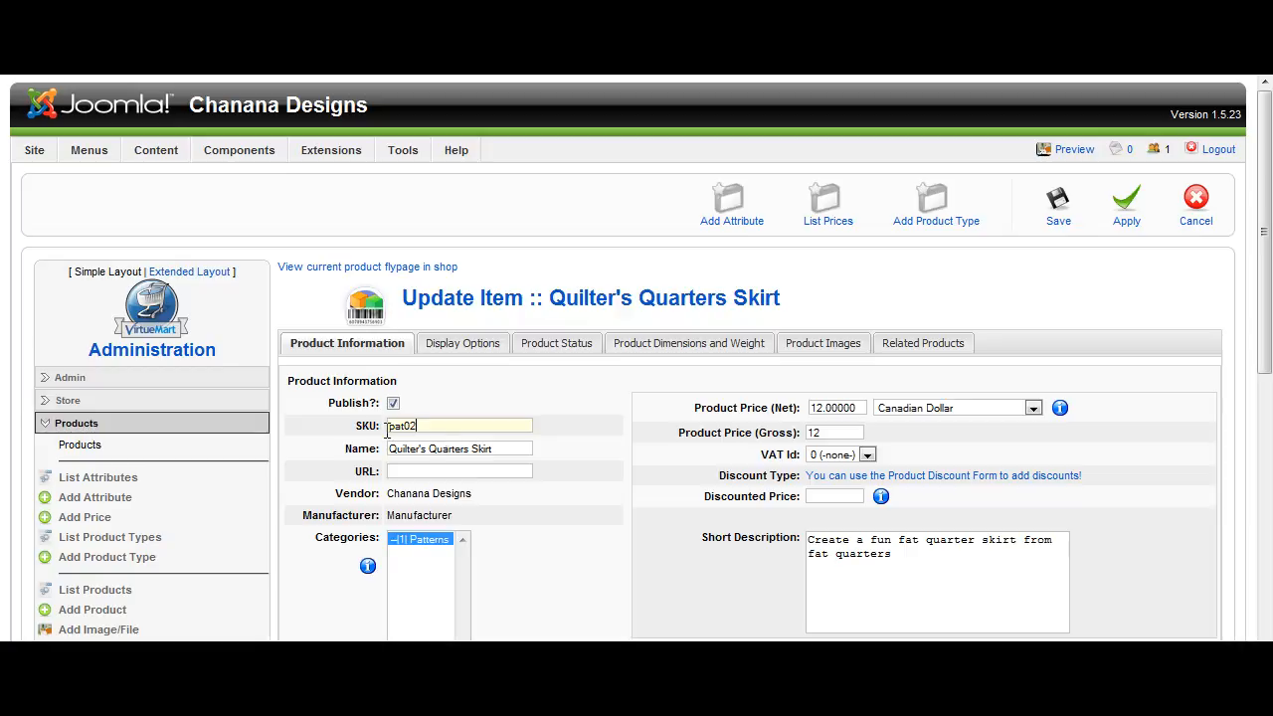
# Add a closing period to the skirt's short description and check the full product description
pyautogui.click(494, 449)
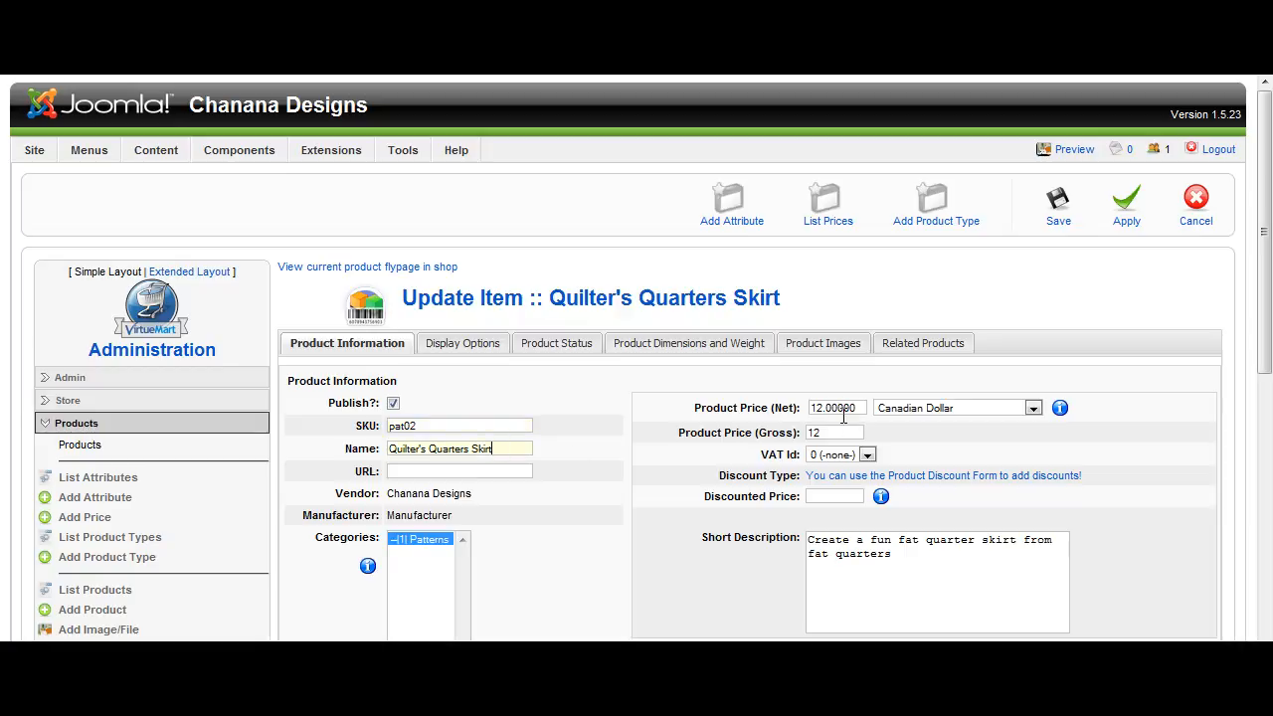
pyautogui.click(846, 550)
pyautogui.scroll(-2, 847, 550)
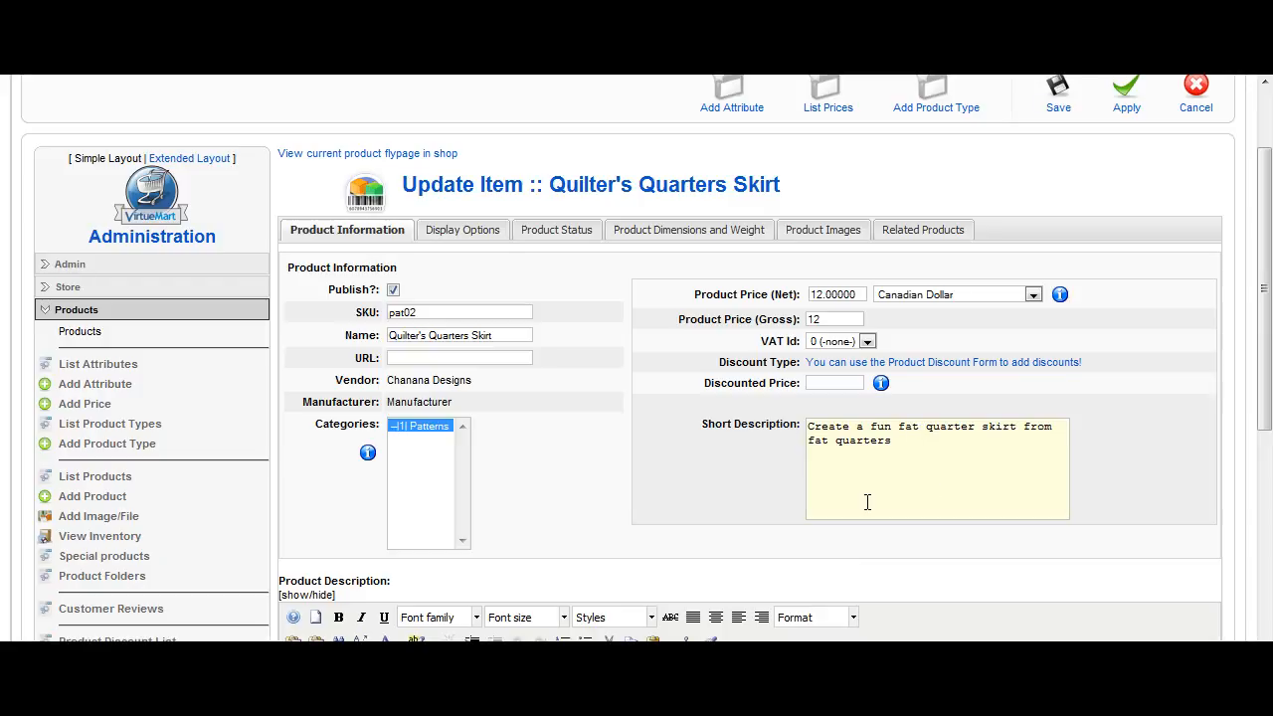
pyautogui.scroll(-6, 775, 487)
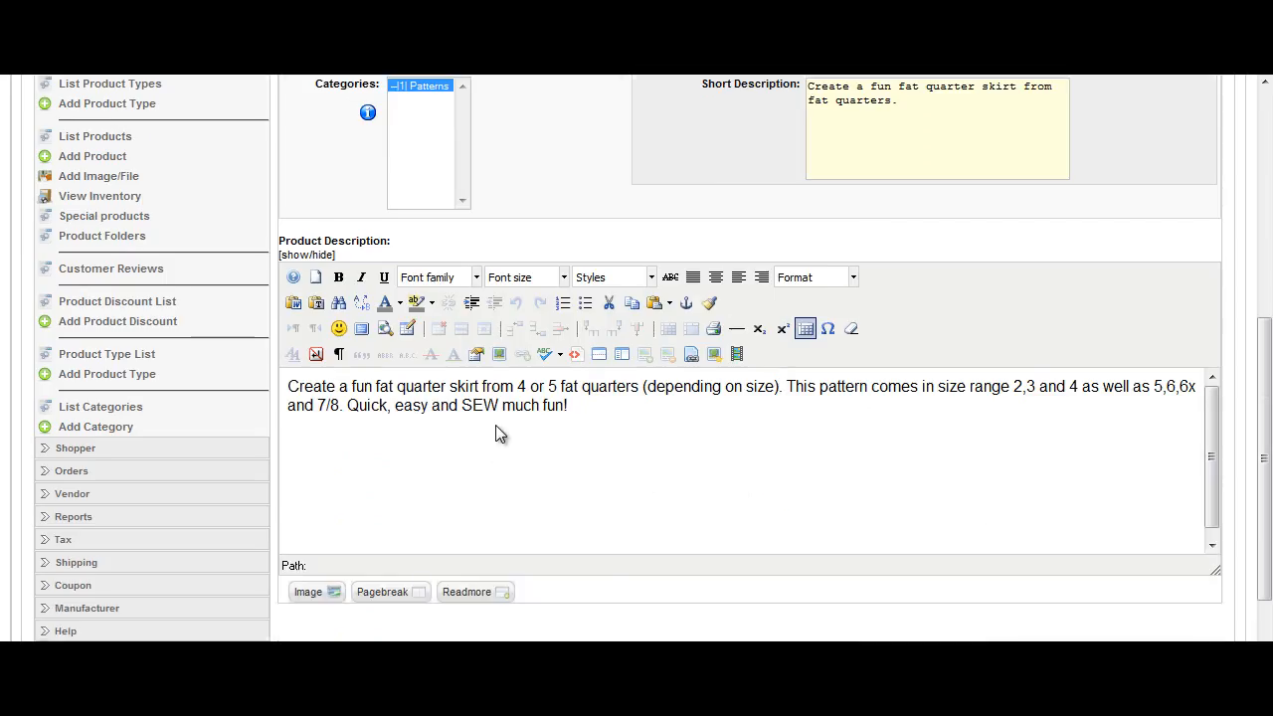
pyautogui.click(614, 412)
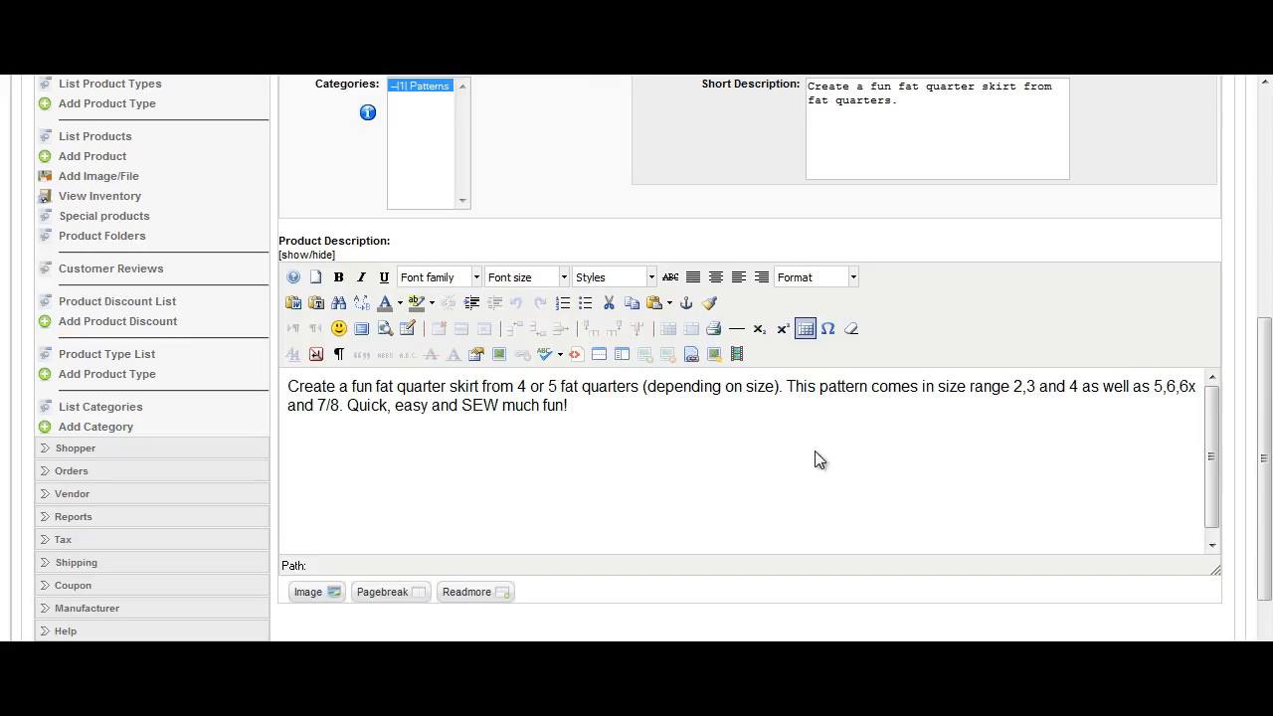
# Review the skirt's Size attribute properties in its product status settings and save the product
pyautogui.scroll(5, 696, 437)
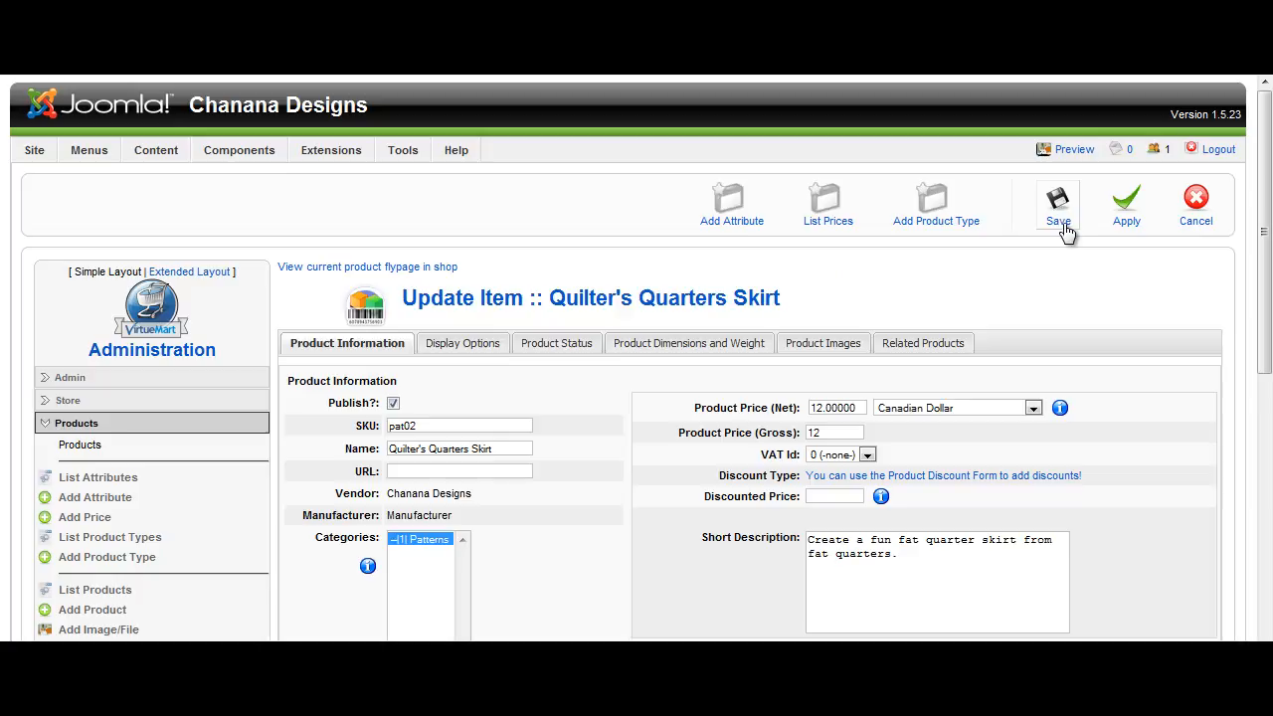
pyautogui.click(563, 350)
pyautogui.scroll(-2, 861, 444)
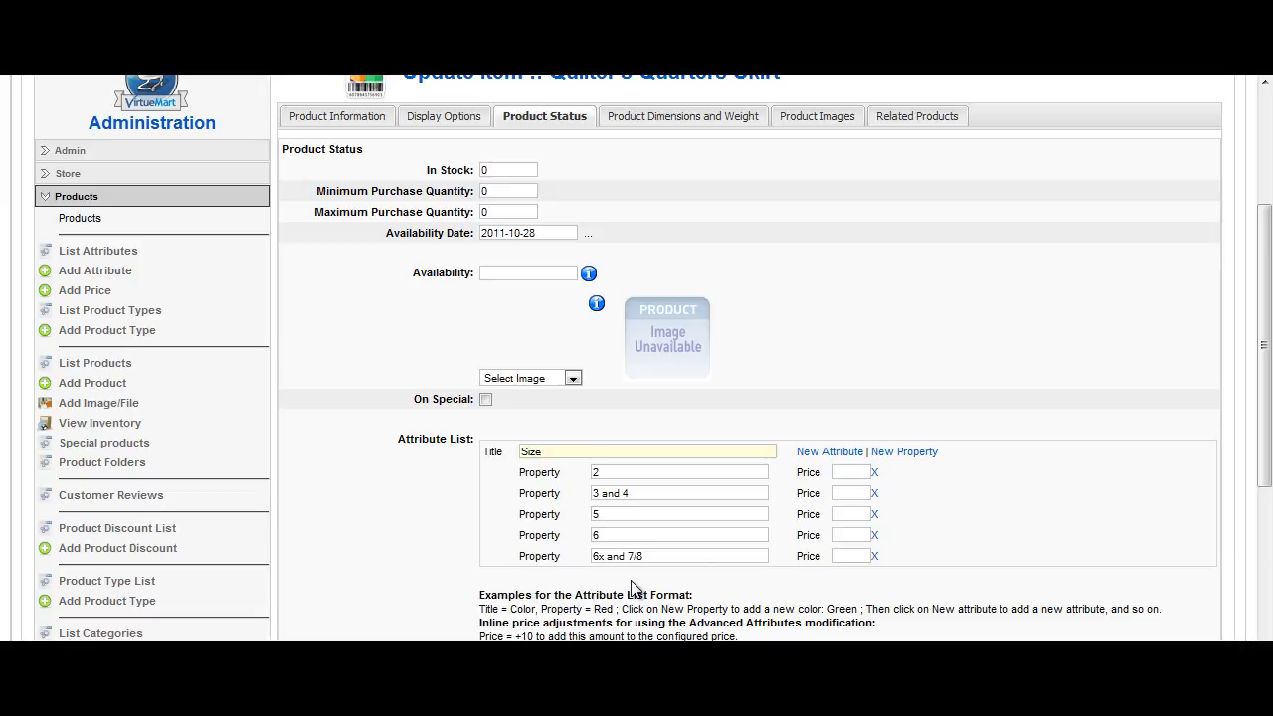
pyautogui.scroll(3, 1065, 460)
pyautogui.click(1059, 211)
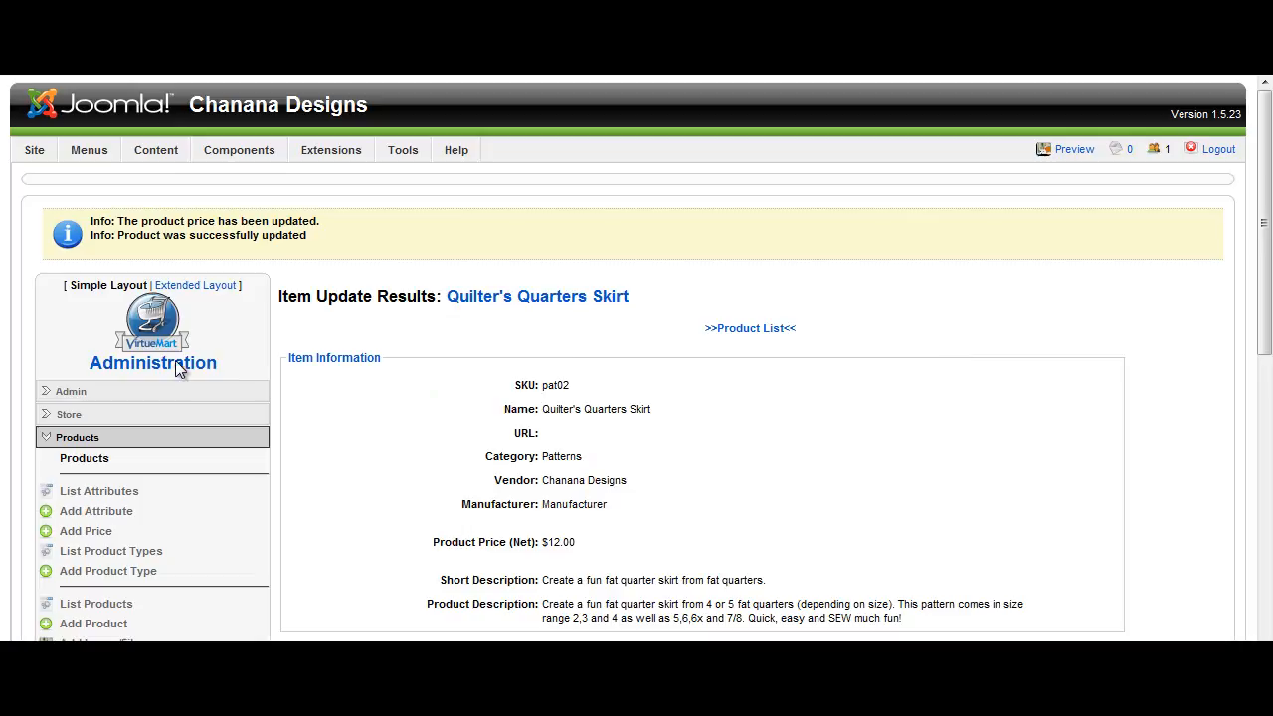
# Return to the product list and start a new product
pyautogui.click(107, 444)
pyautogui.moveTo(214, 155)
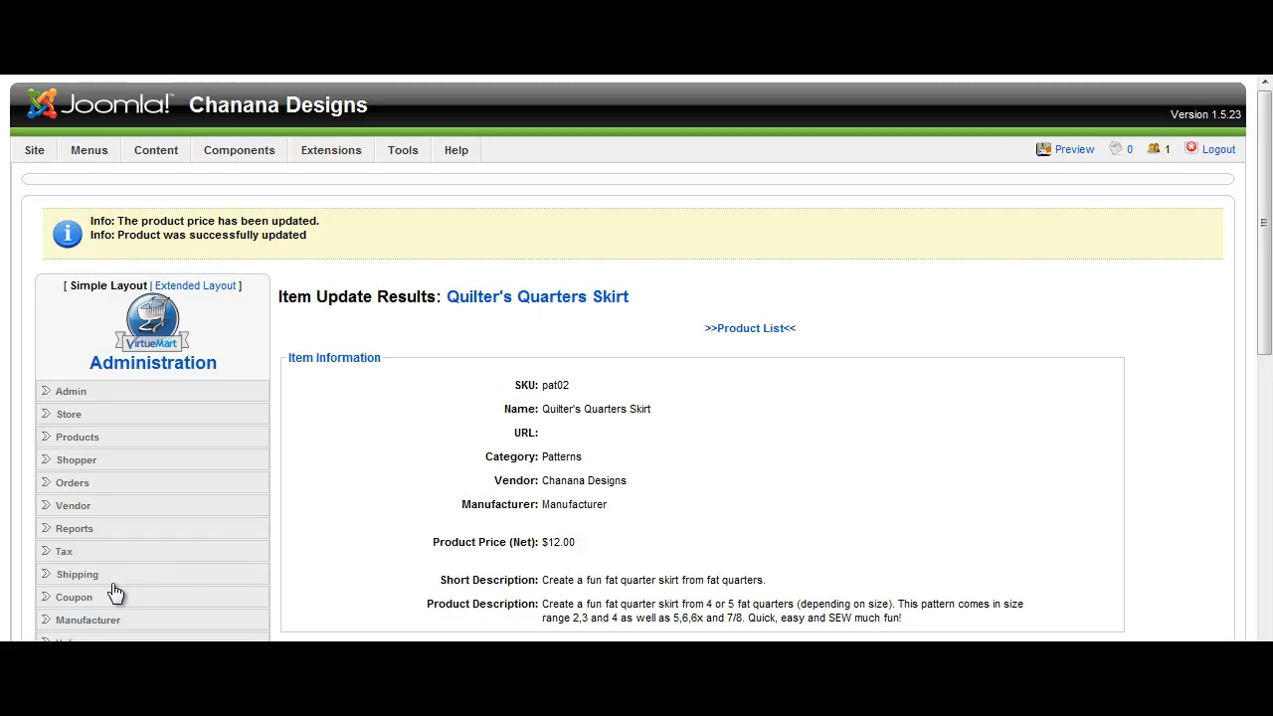
pyautogui.click(79, 439)
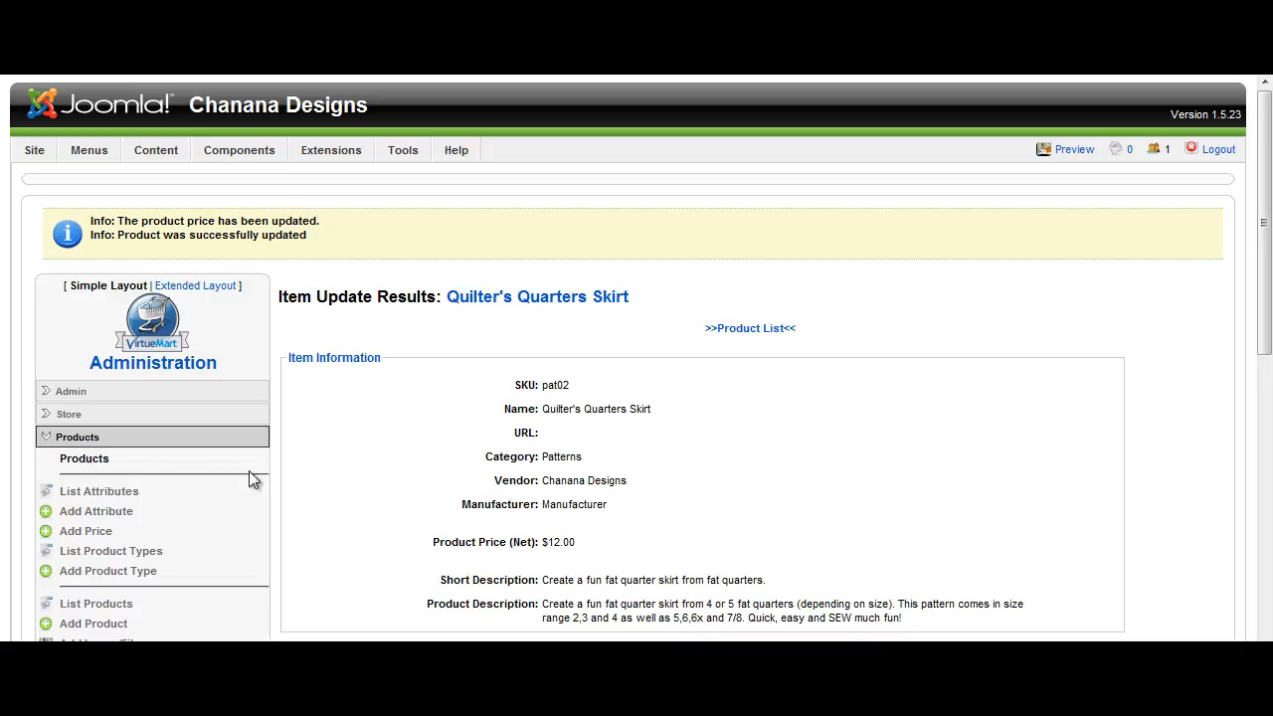
pyautogui.scroll(-2, 249, 472)
pyautogui.click(97, 492)
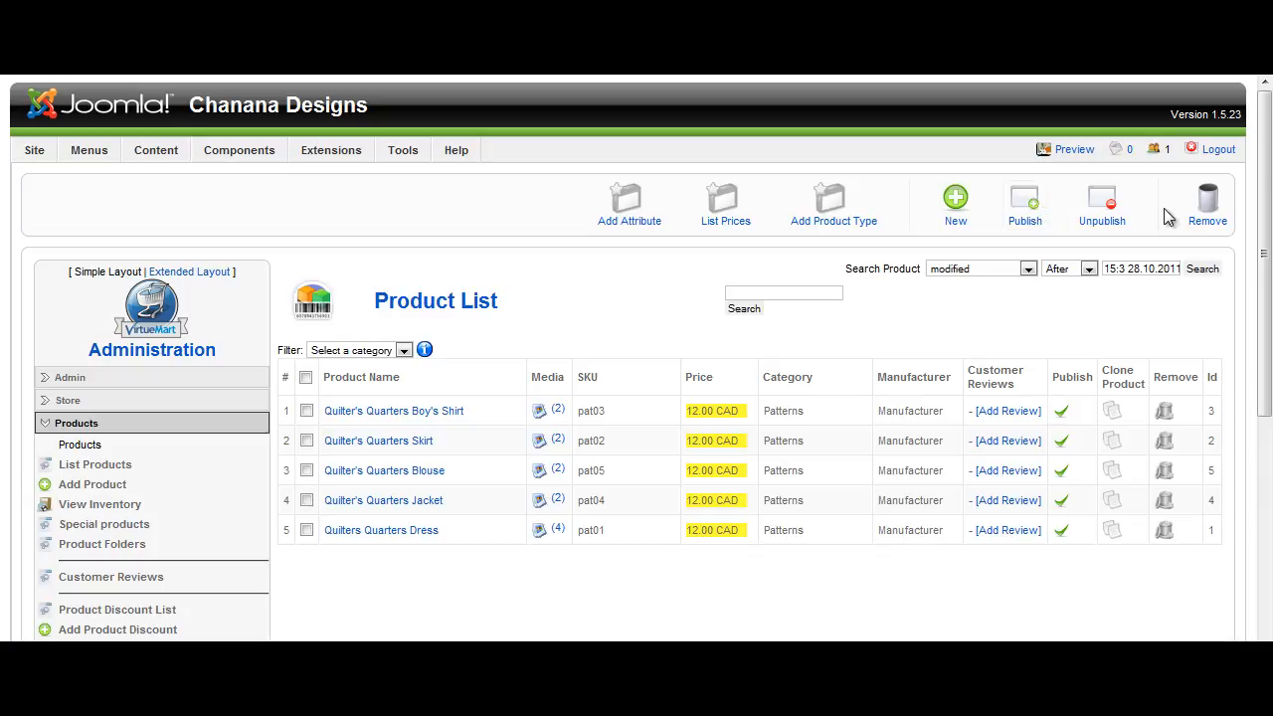
pyautogui.click(953, 202)
pyautogui.click(953, 202)
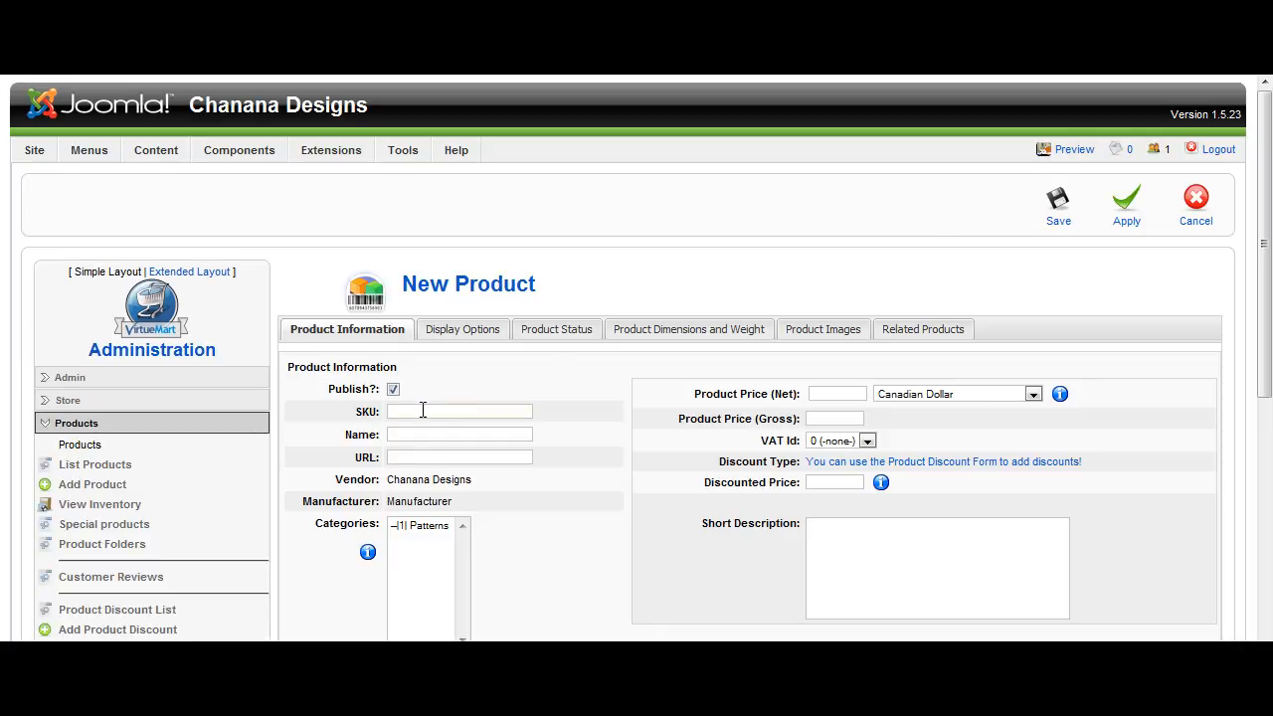
# Set the new product's SKU to pat08 and its name to Sample Pattern
pyautogui.write('at')
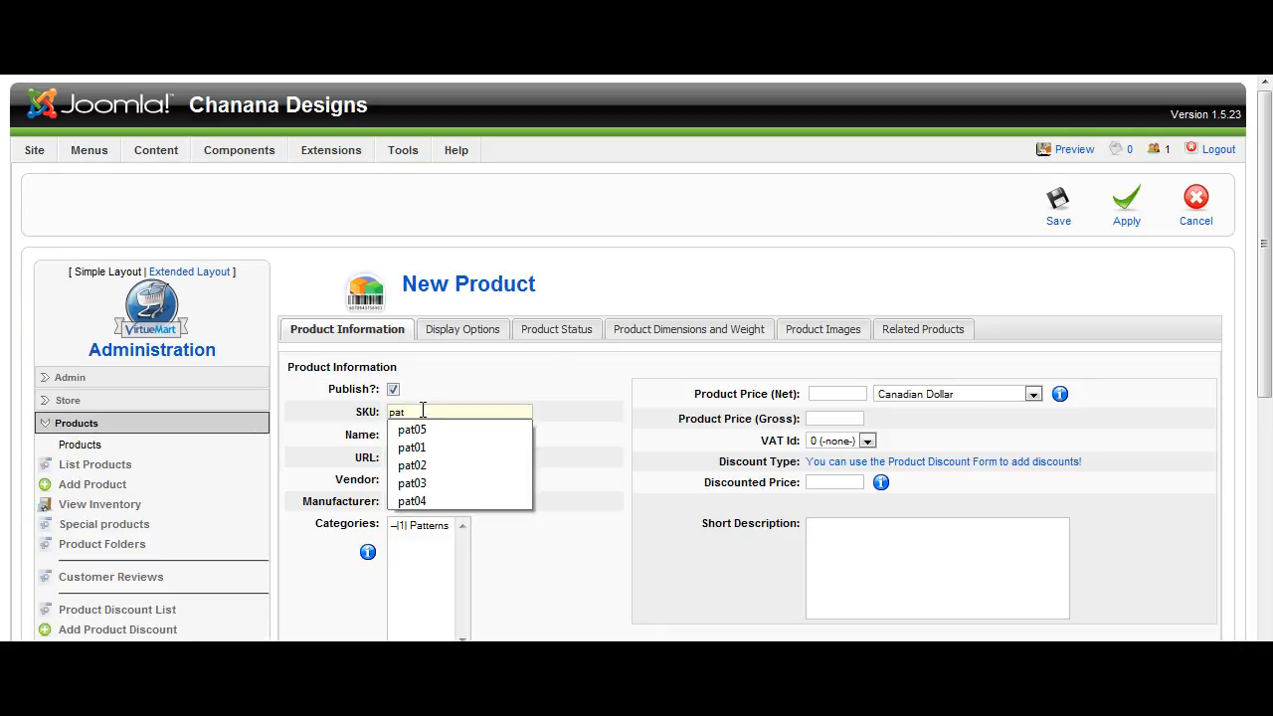
pyautogui.write('08')
pyautogui.click(423, 434)
pyautogui.write('Sample Pattern')
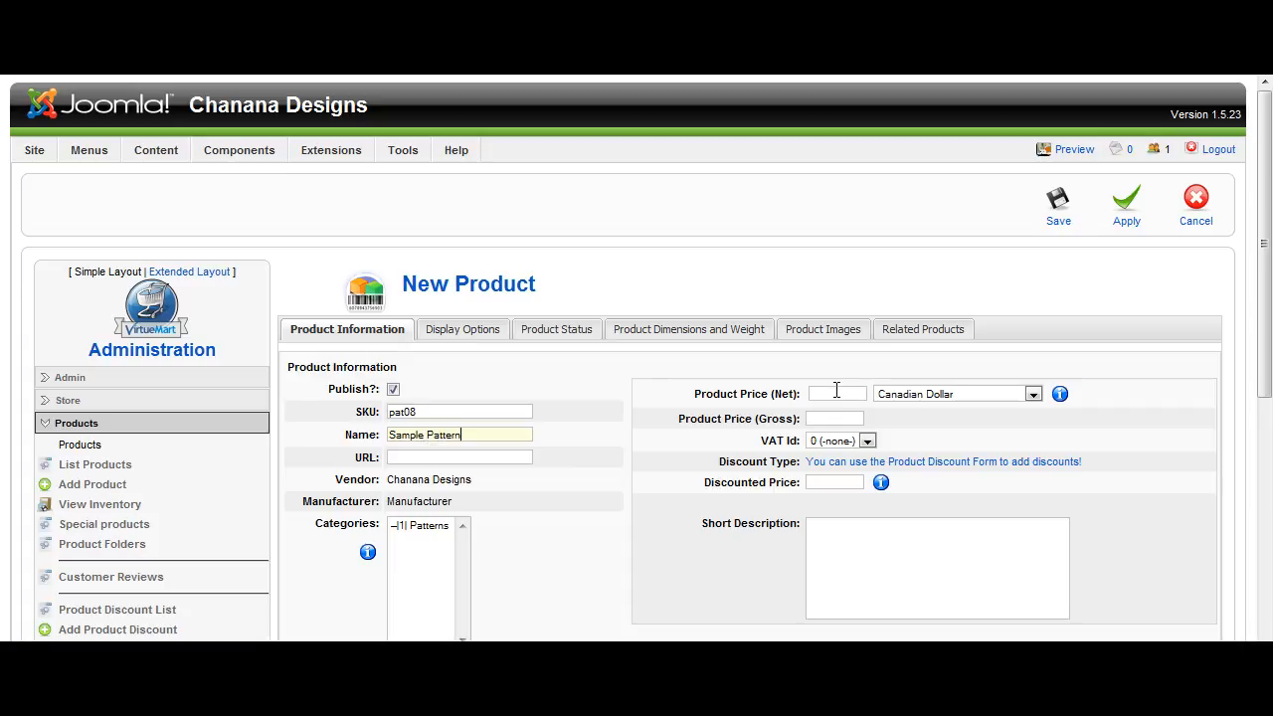
# Set the net price to 12 and enter "Short Description" as the short description and "Longer Description" as the product description
pyautogui.write('12')
pyautogui.click(846, 529)
pyautogui.write('Short Description')
pyautogui.scroll(-3, 904, 554)
pyautogui.click(655, 552)
pyautogui.write('Longer Description')
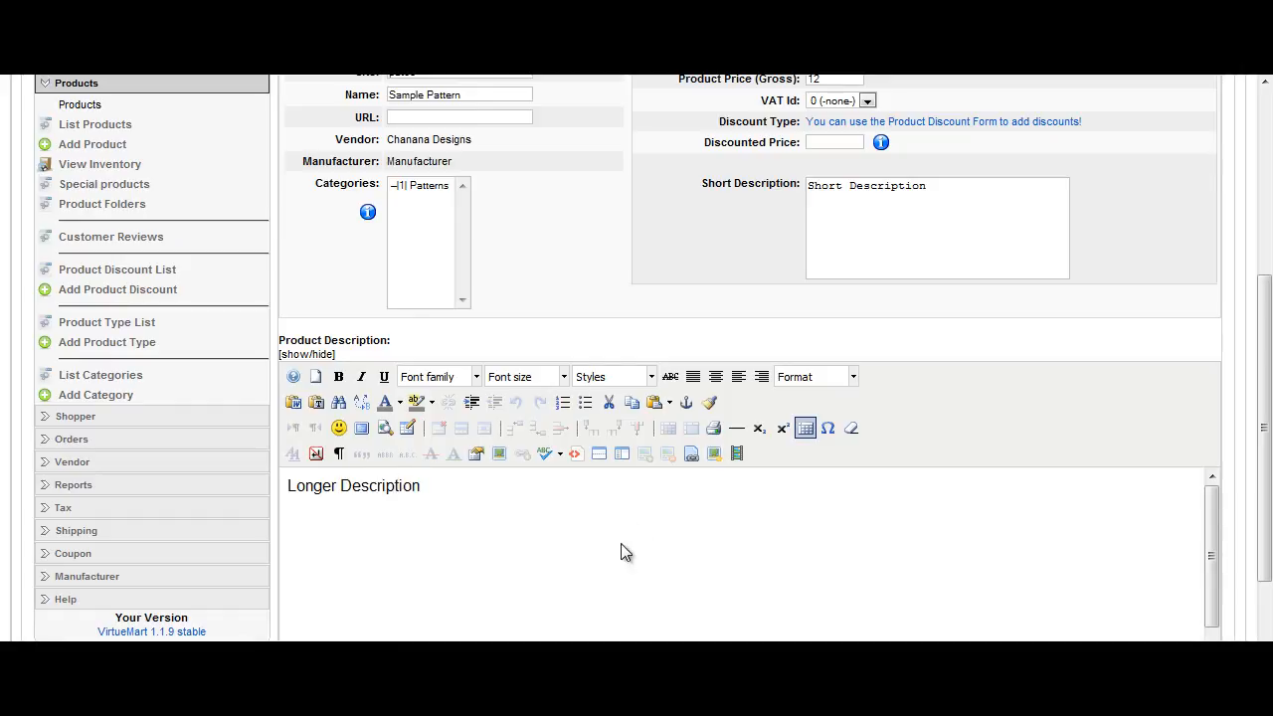
# Assign the new product to the Patterns category
pyautogui.scroll(2, 621, 553)
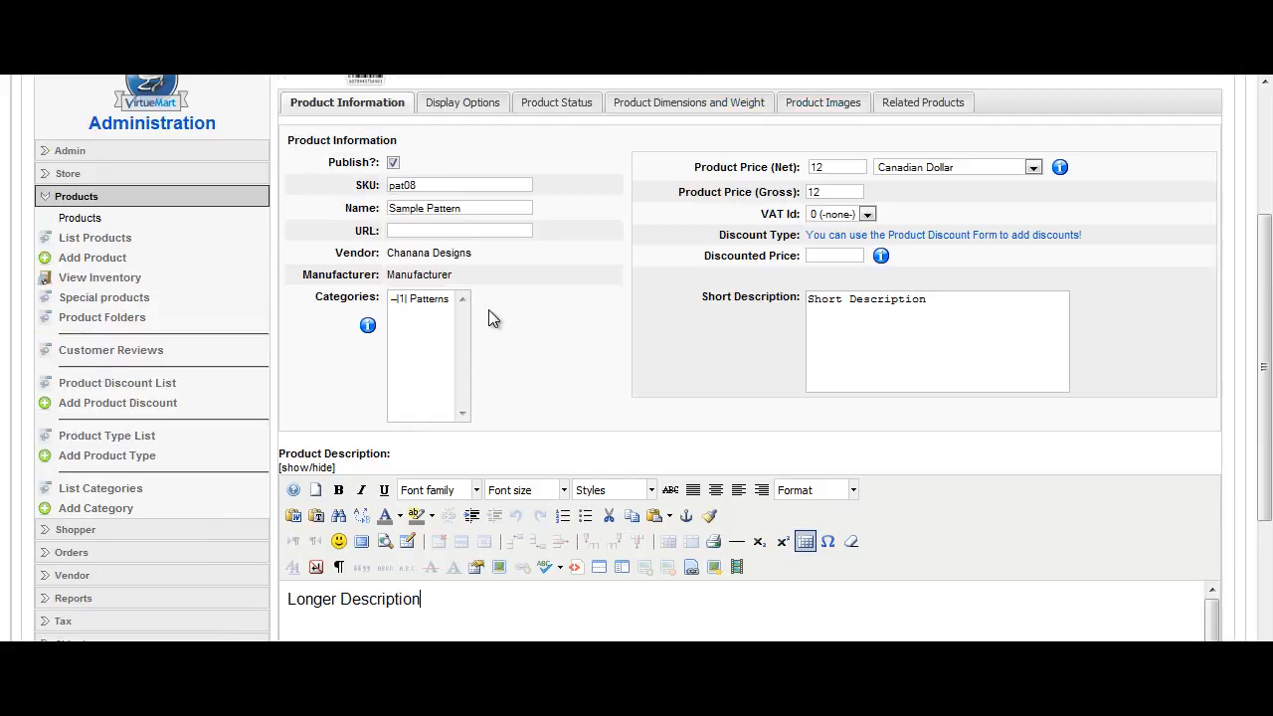
pyautogui.click(433, 301)
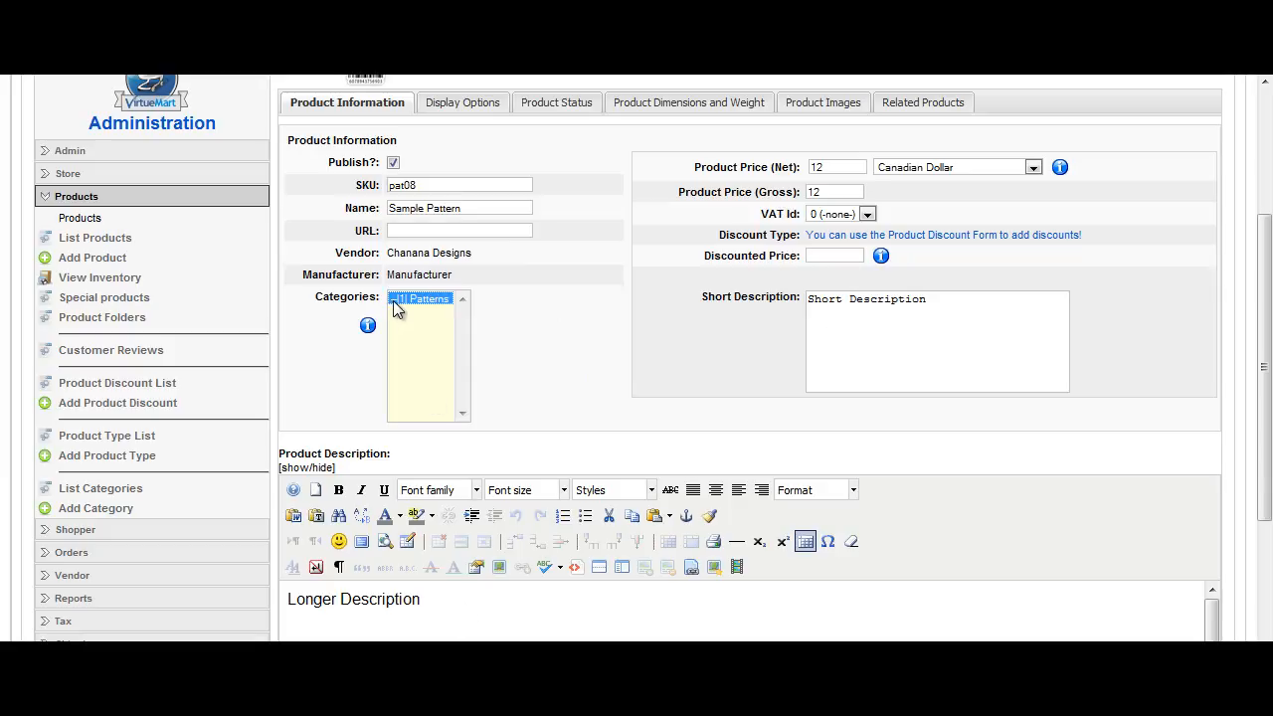
pyautogui.moveTo(822, 298); pyautogui.dragTo(953, 302)
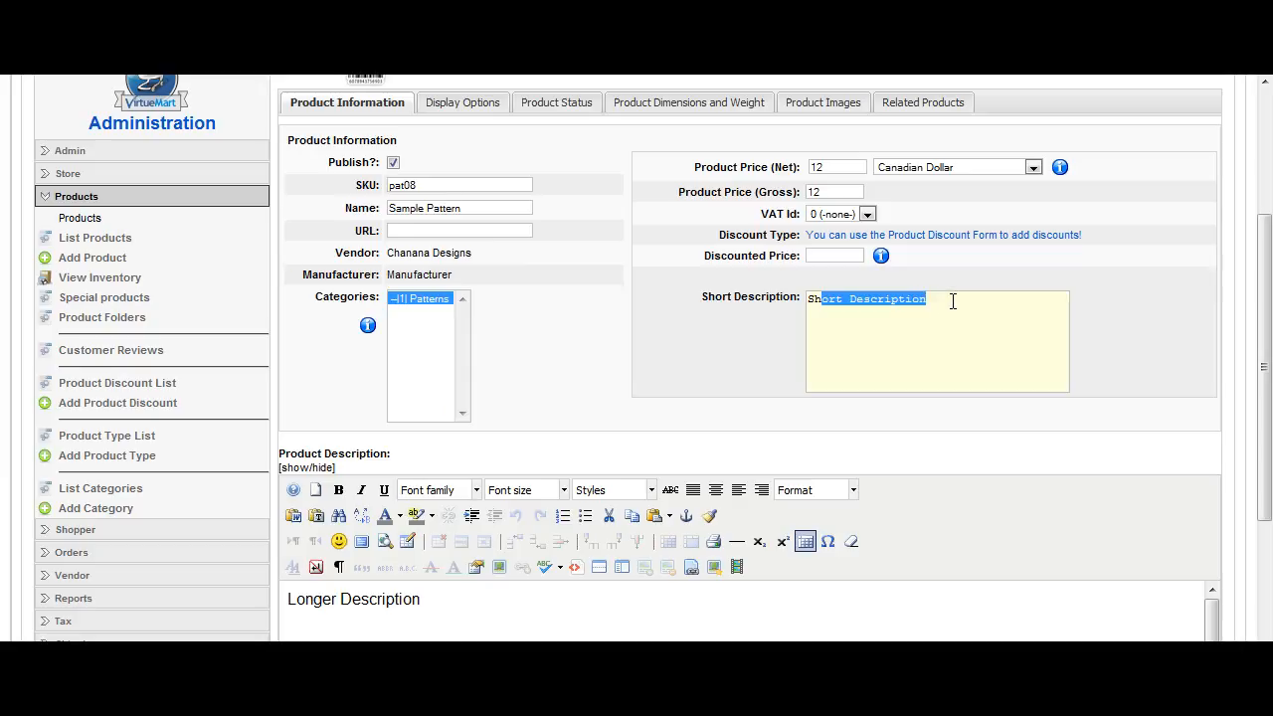
pyautogui.click(324, 608)
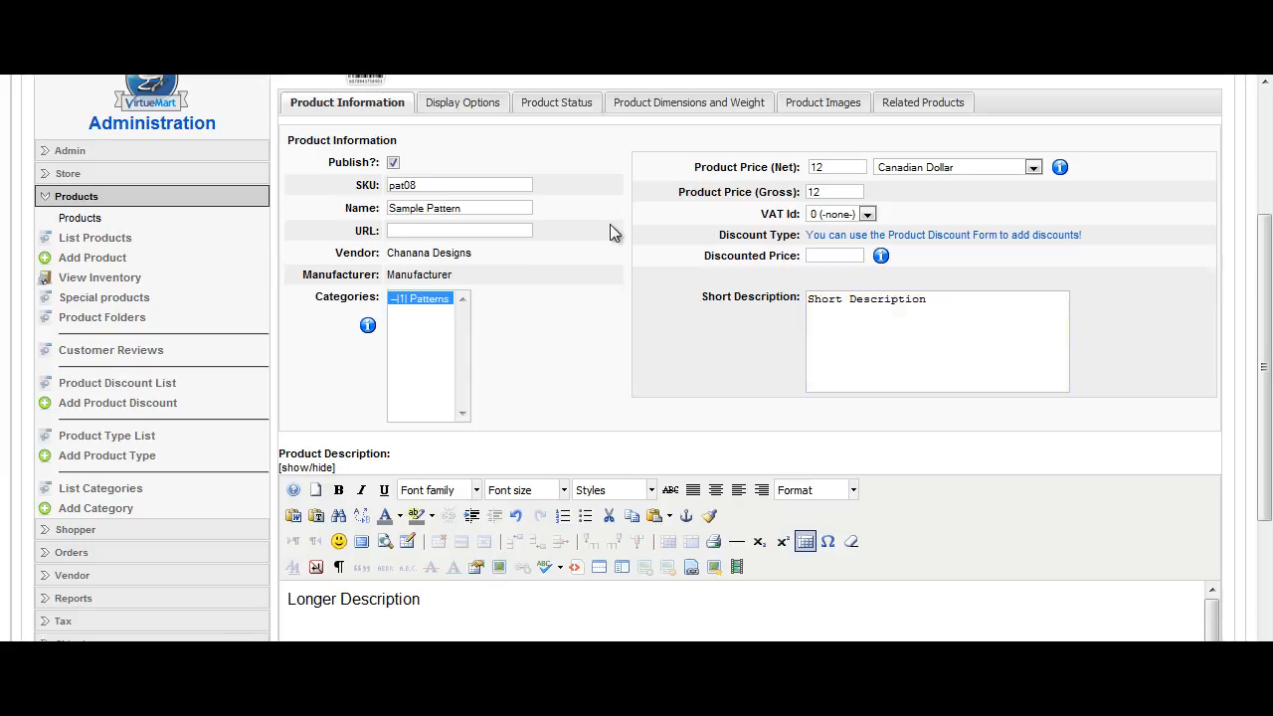
# Look through the display options and title the first attribute in the product status settings Size
pyautogui.click(486, 111)
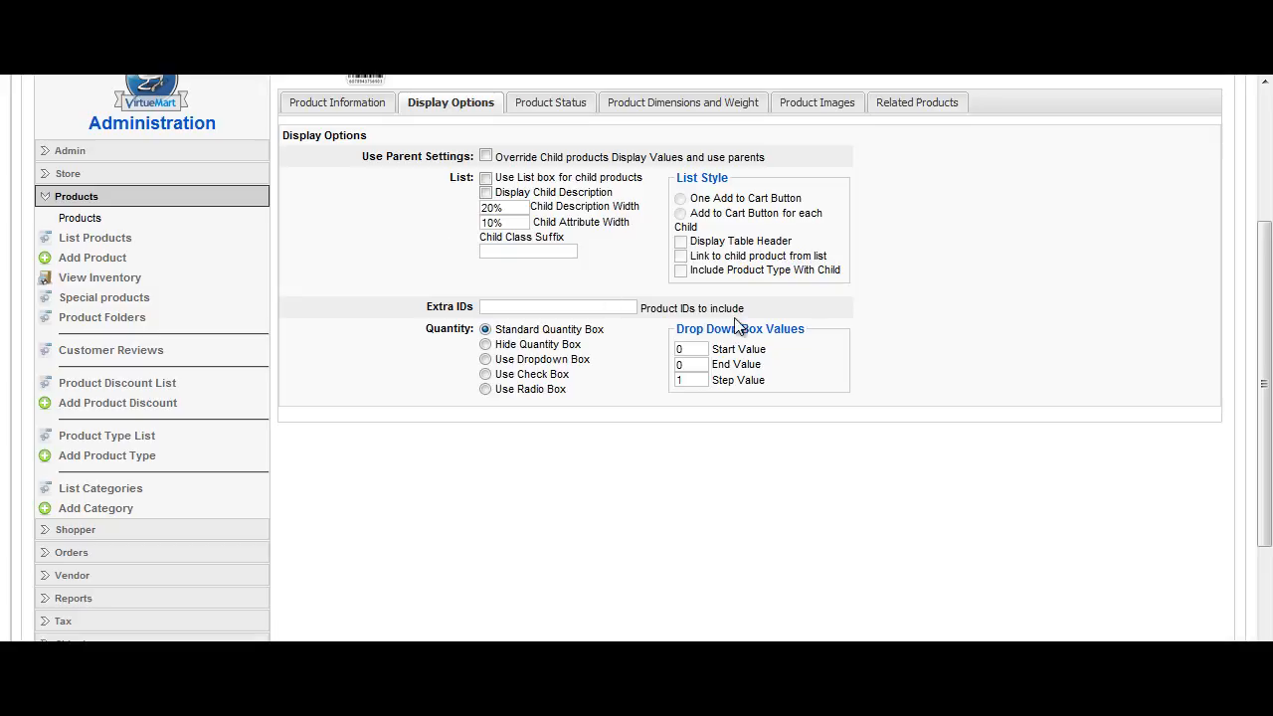
pyautogui.click(540, 109)
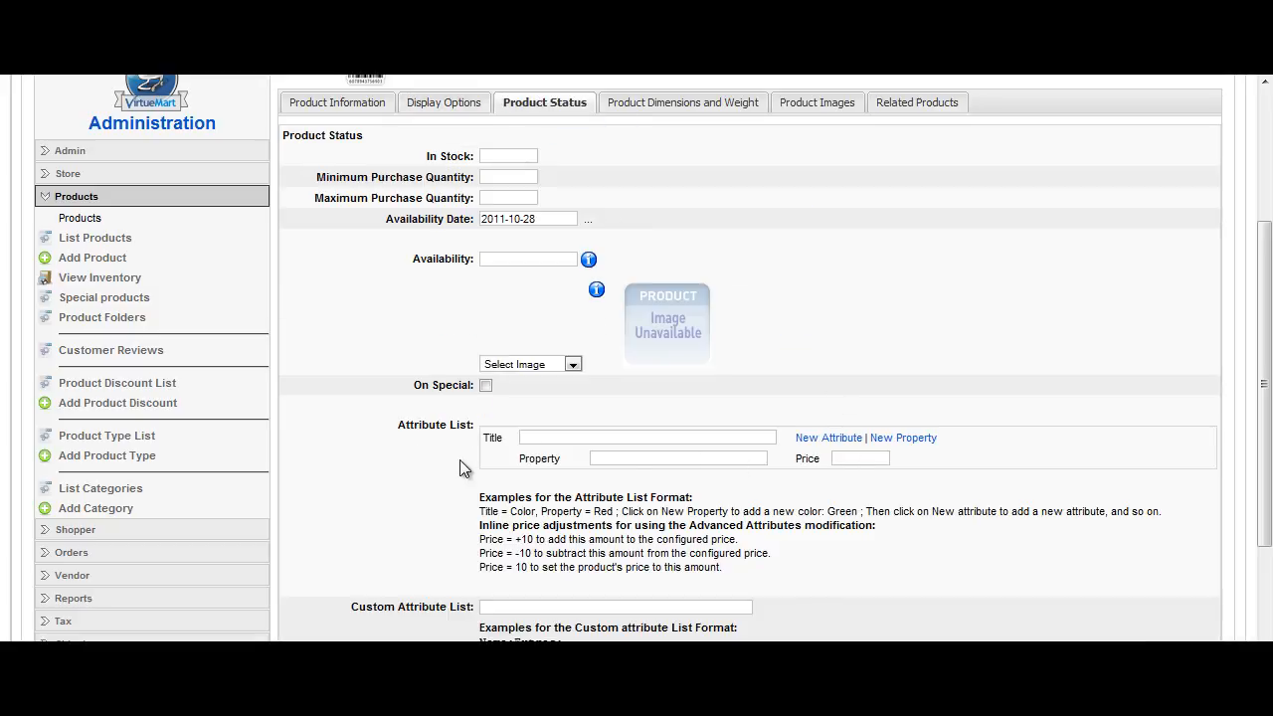
pyautogui.click(546, 438)
pyautogui.write('Size')
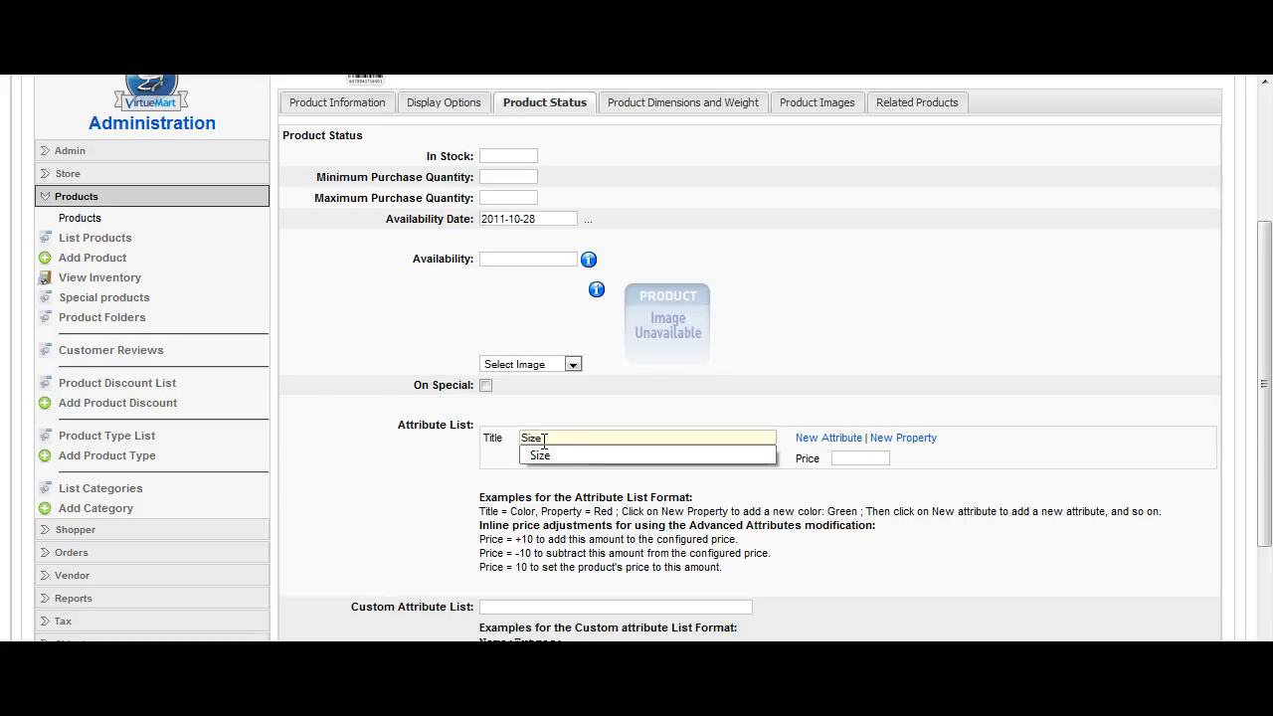
pyautogui.click(548, 454)
pyautogui.click(631, 457)
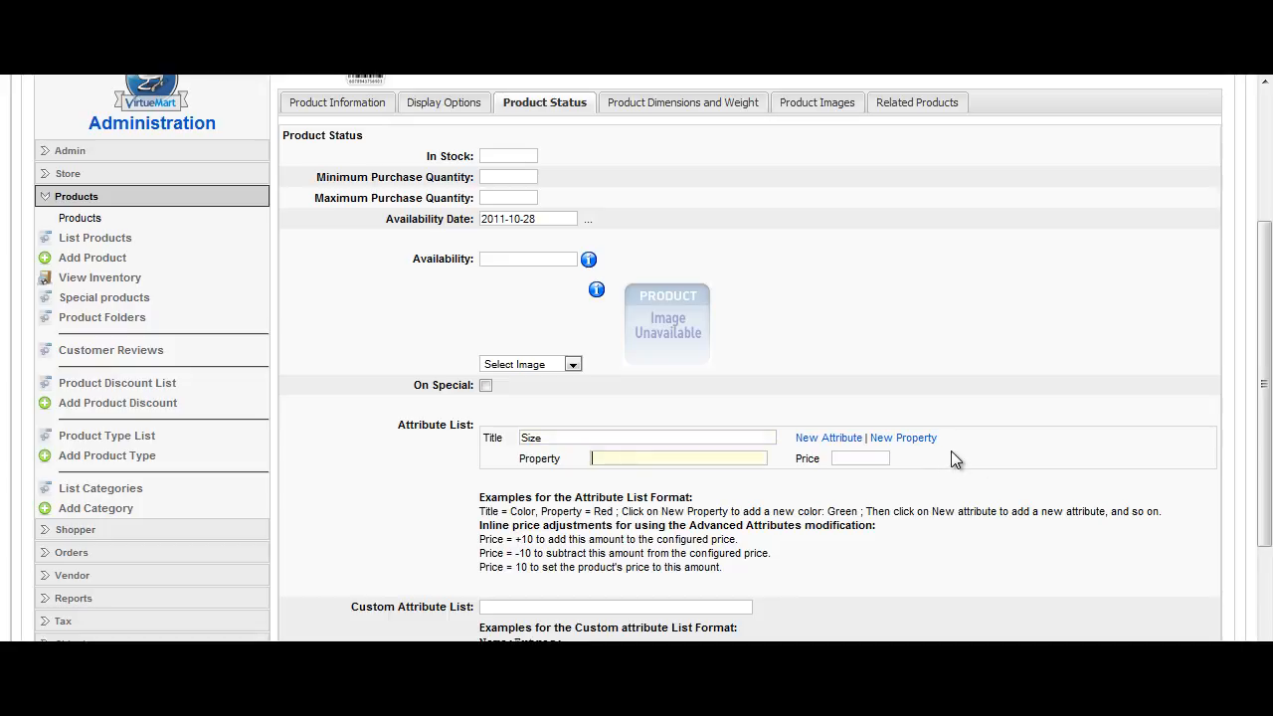
# Add two more properties to the Size attribute and enter 3, 4 and 5 as the three properties
pyautogui.click(907, 438)
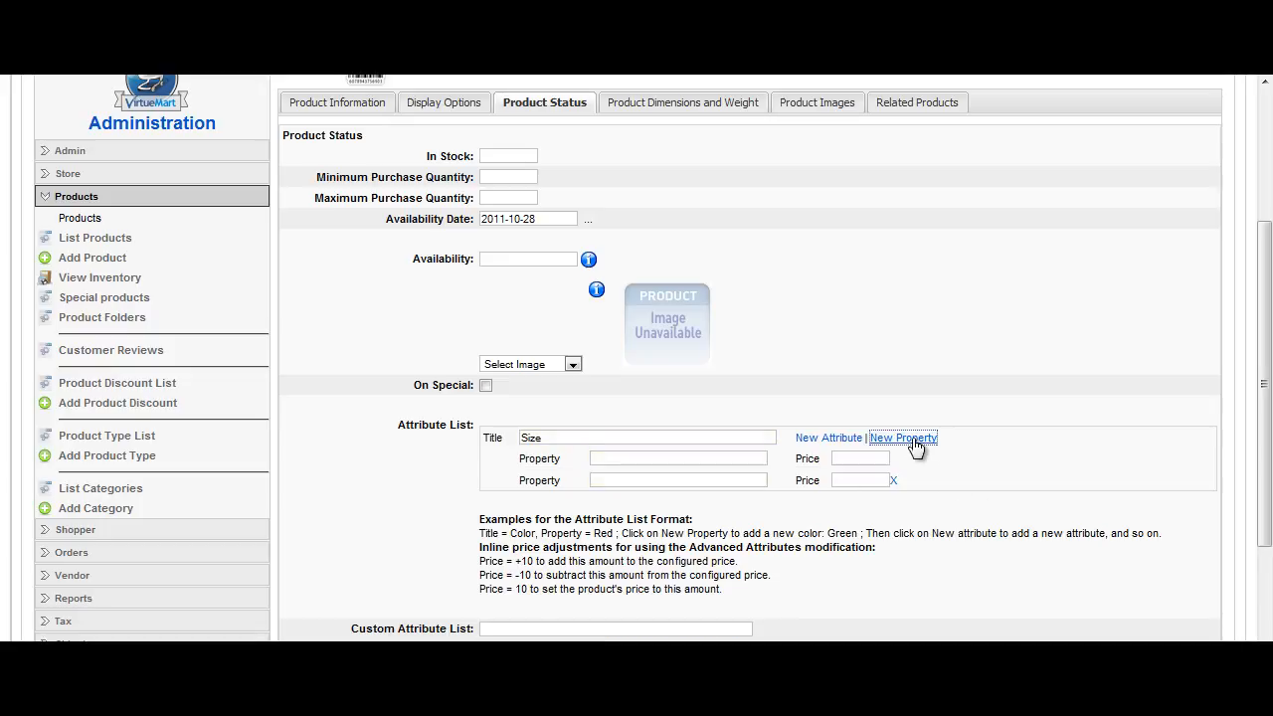
pyautogui.click(915, 438)
pyautogui.click(616, 455)
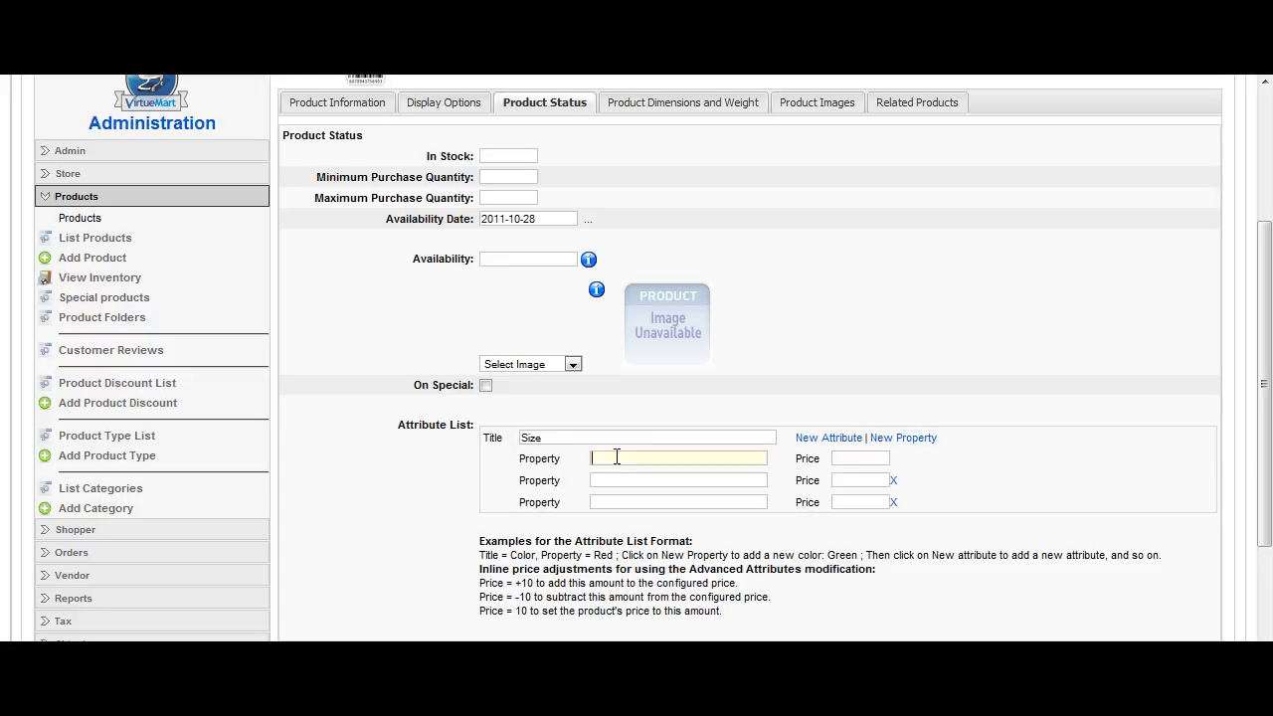
pyautogui.write('3')
pyautogui.click(614, 479)
pyautogui.write('4')
pyautogui.click(598, 504)
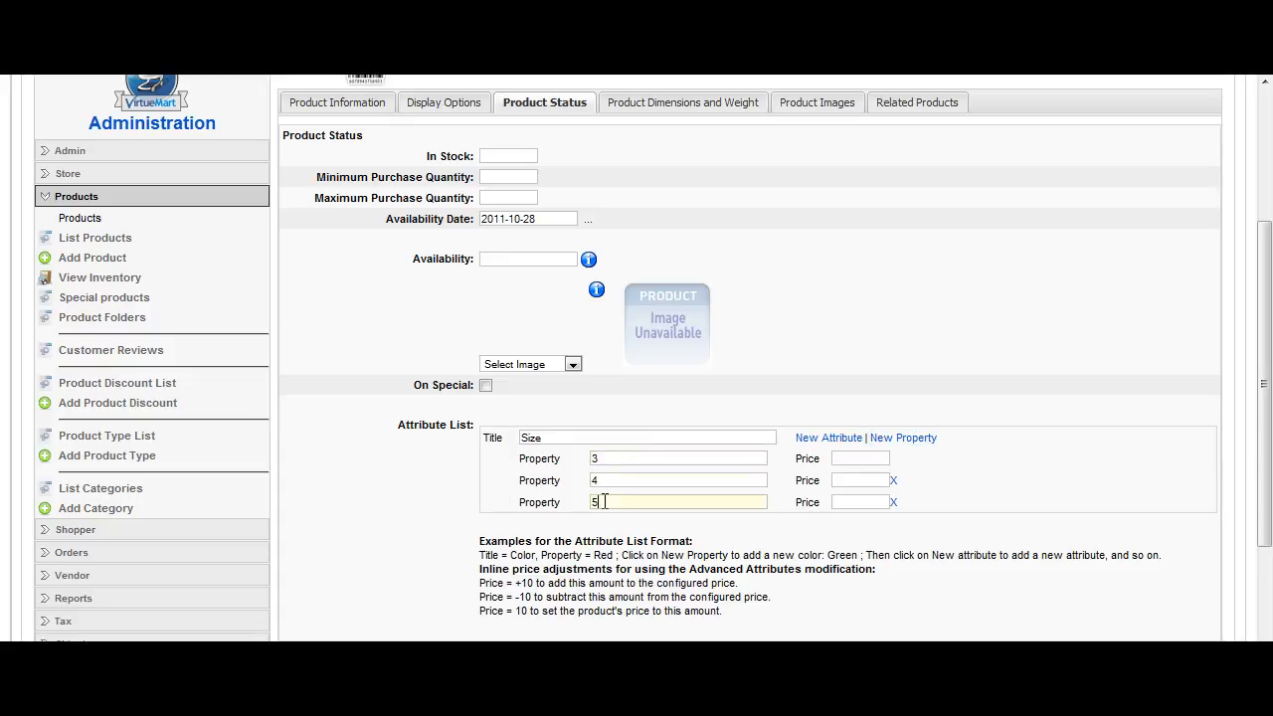
pyautogui.write('5')
# Set the price of each of the sizes 3, 4 and 5 to 12
pyautogui.click(847, 460)
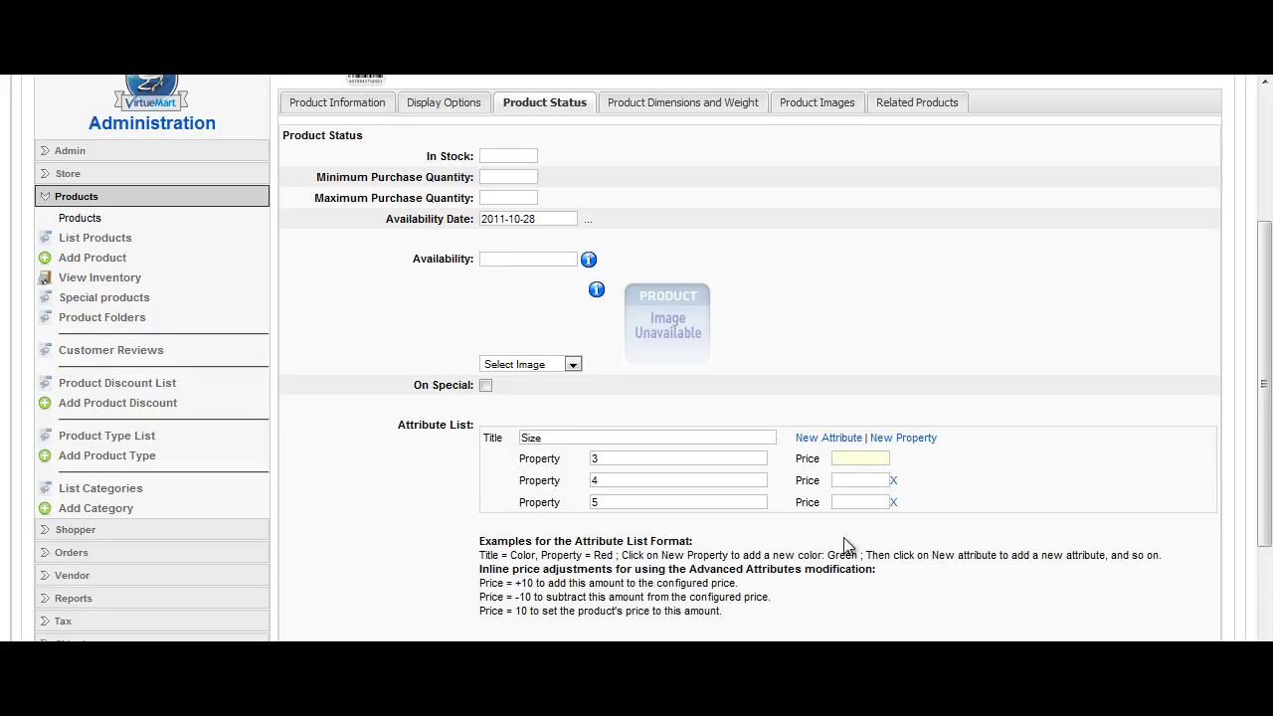
pyautogui.write('12')
pyautogui.press('Tab')
pyautogui.write('12')
pyautogui.press('Tab')
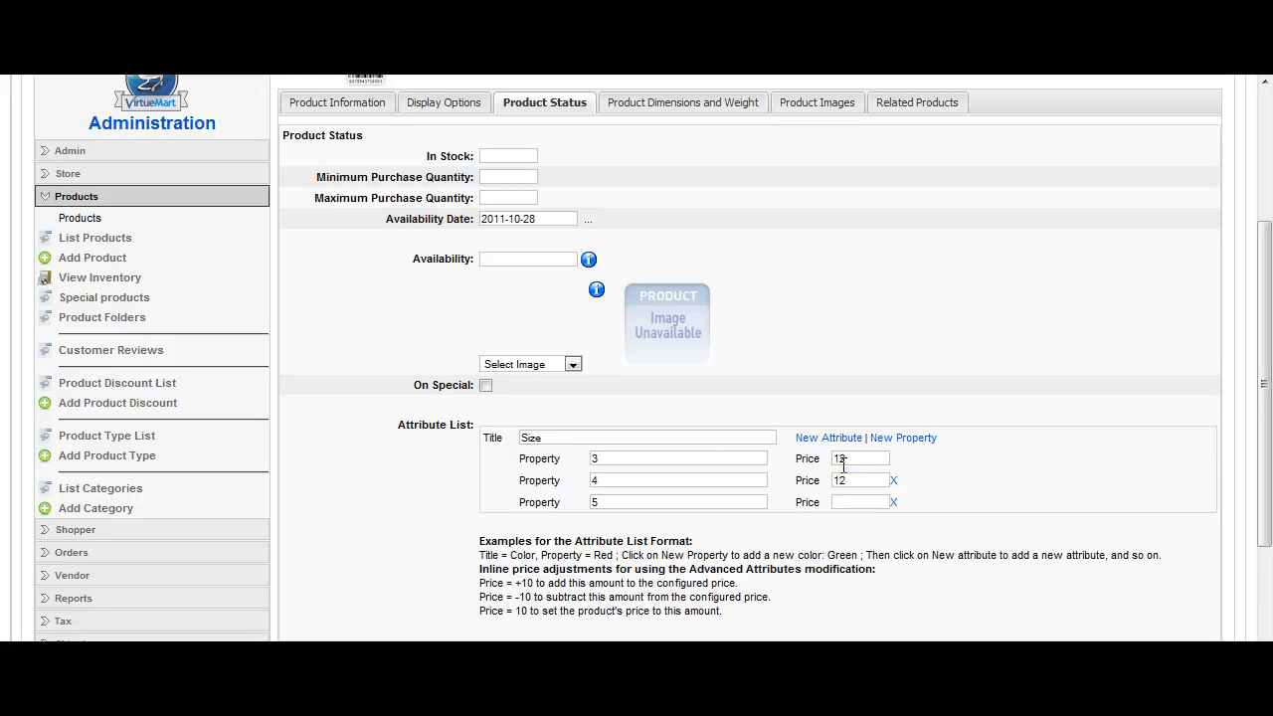
pyautogui.click(847, 503)
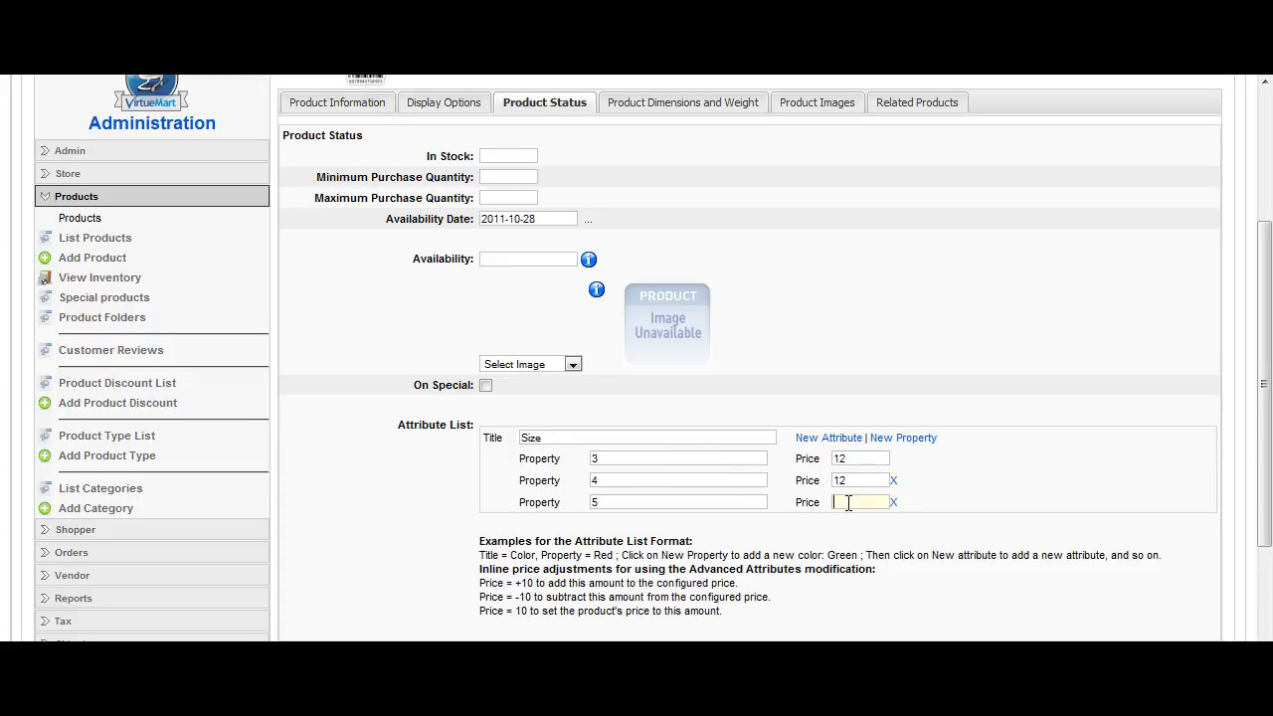
pyautogui.write('14')
pyautogui.press('Tab')
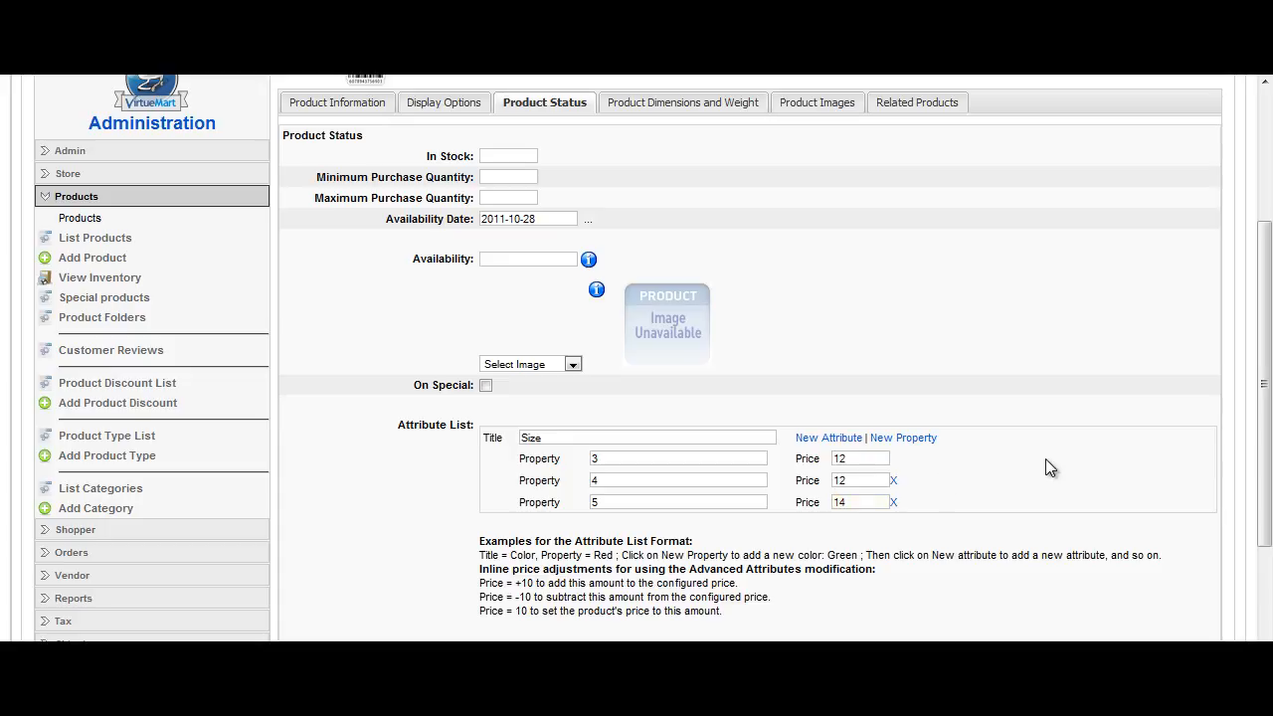
pyautogui.moveTo(851, 502); pyautogui.dragTo(789, 504)
pyautogui.write('12')
pyautogui.click(1052, 498)
# Choose the QQ Blouse picture from the chanana folder as the full image with an auto-created thumbnail, and apply the new product
pyautogui.scroll(2, 983, 392)
pyautogui.click(826, 217)
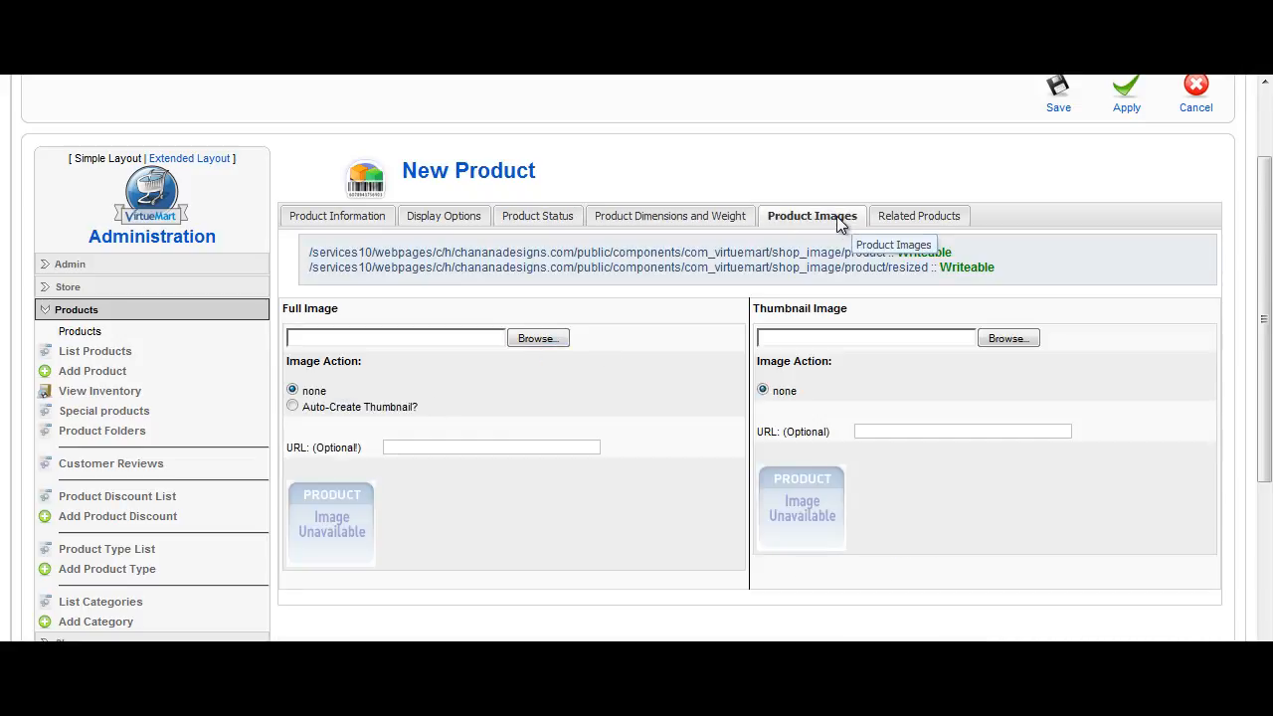
pyautogui.click(549, 339)
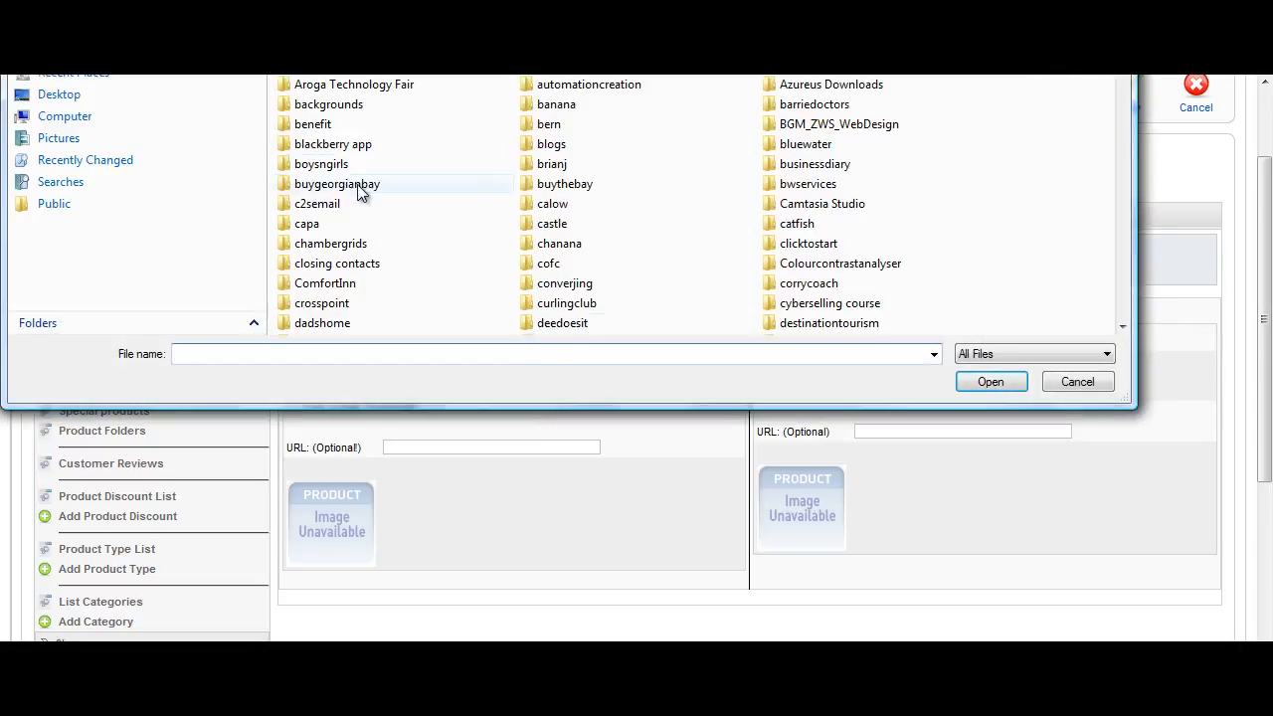
pyautogui.doubleClick(537, 241)
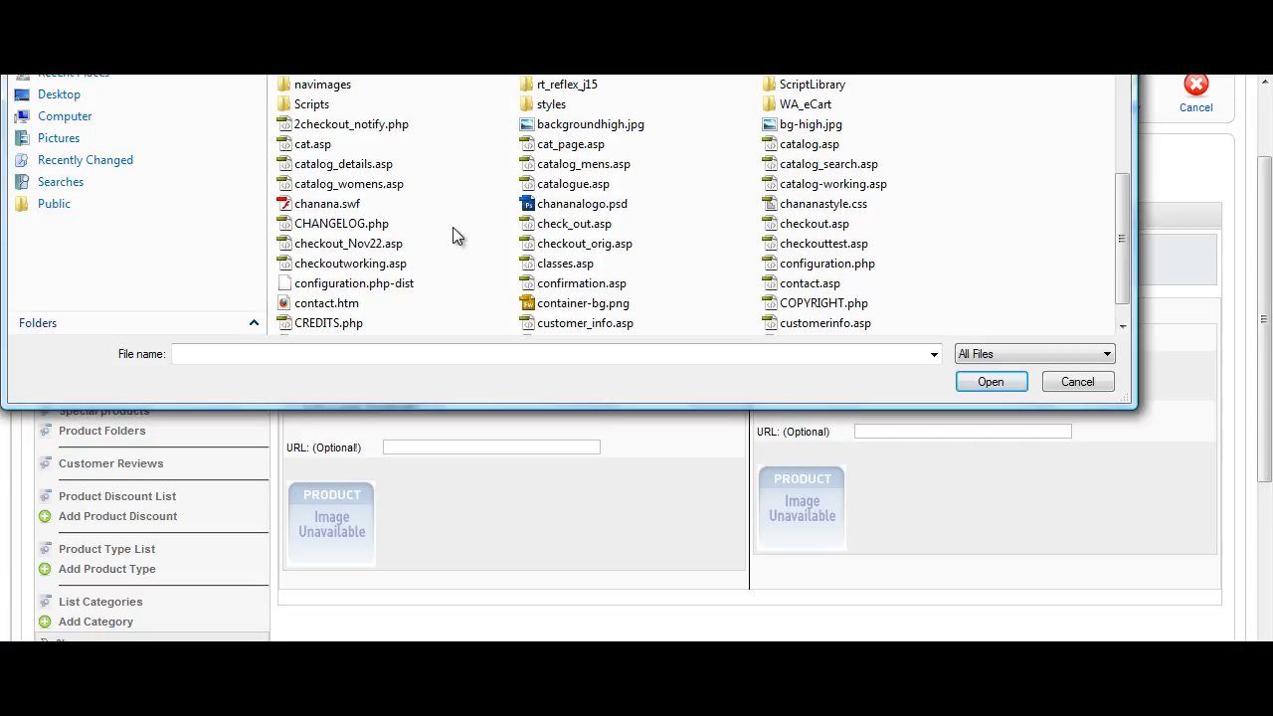
pyautogui.scroll(-5, 450, 234)
pyautogui.doubleClick(578, 246)
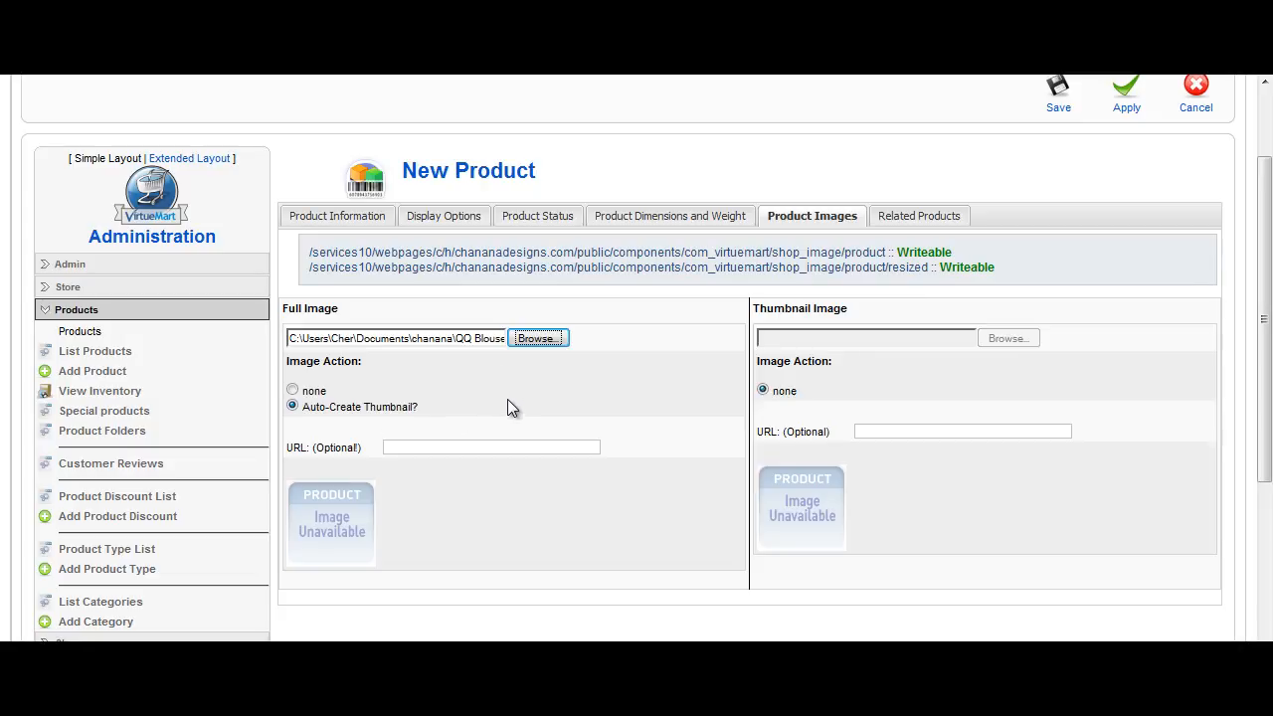
pyautogui.click(1119, 115)
pyautogui.click(1060, 109)
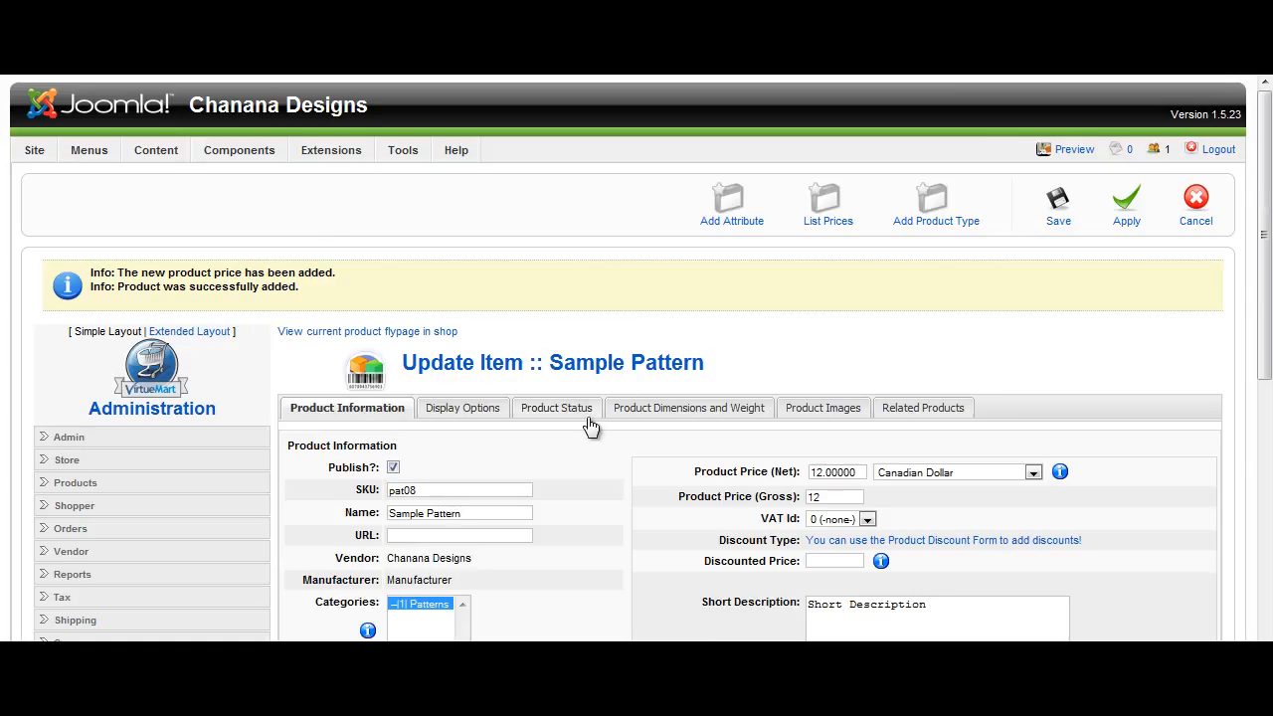
# Check the Sample Pattern's product information and uploaded full image, and save the product
pyautogui.scroll(-4, 588, 423)
pyautogui.scroll(-2, 585, 416)
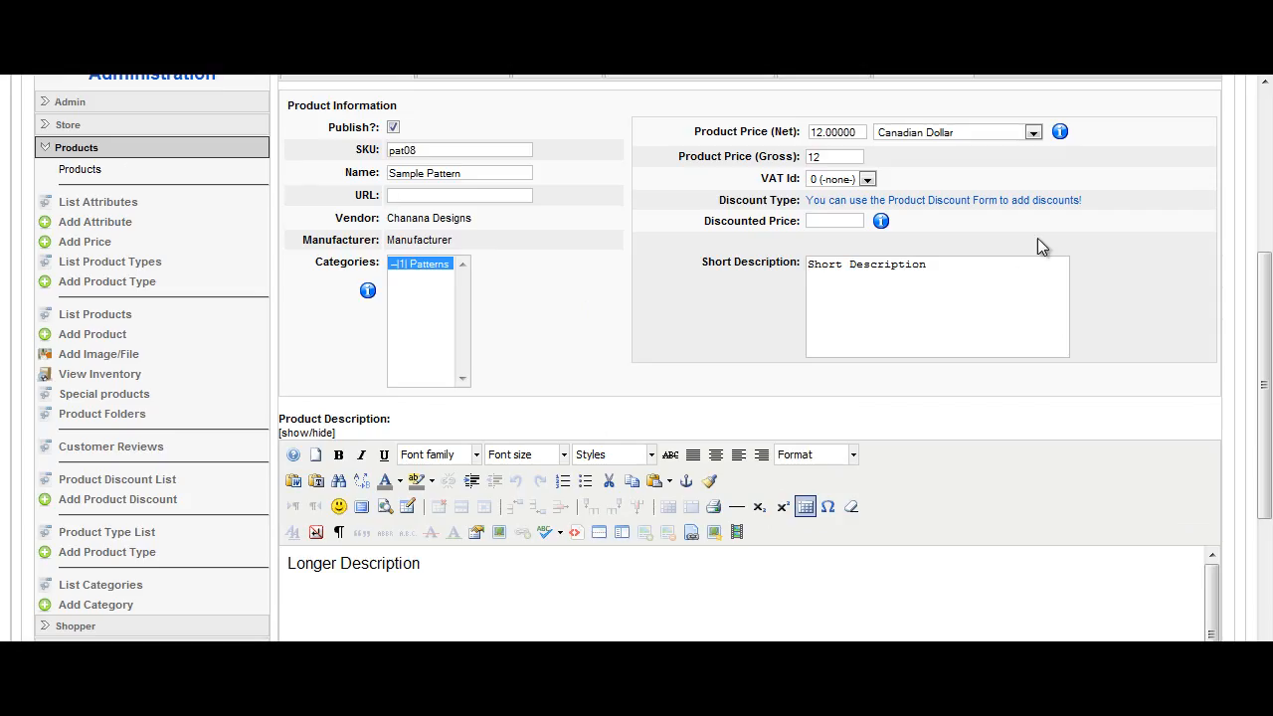
pyautogui.scroll(3, 1024, 229)
pyautogui.click(813, 182)
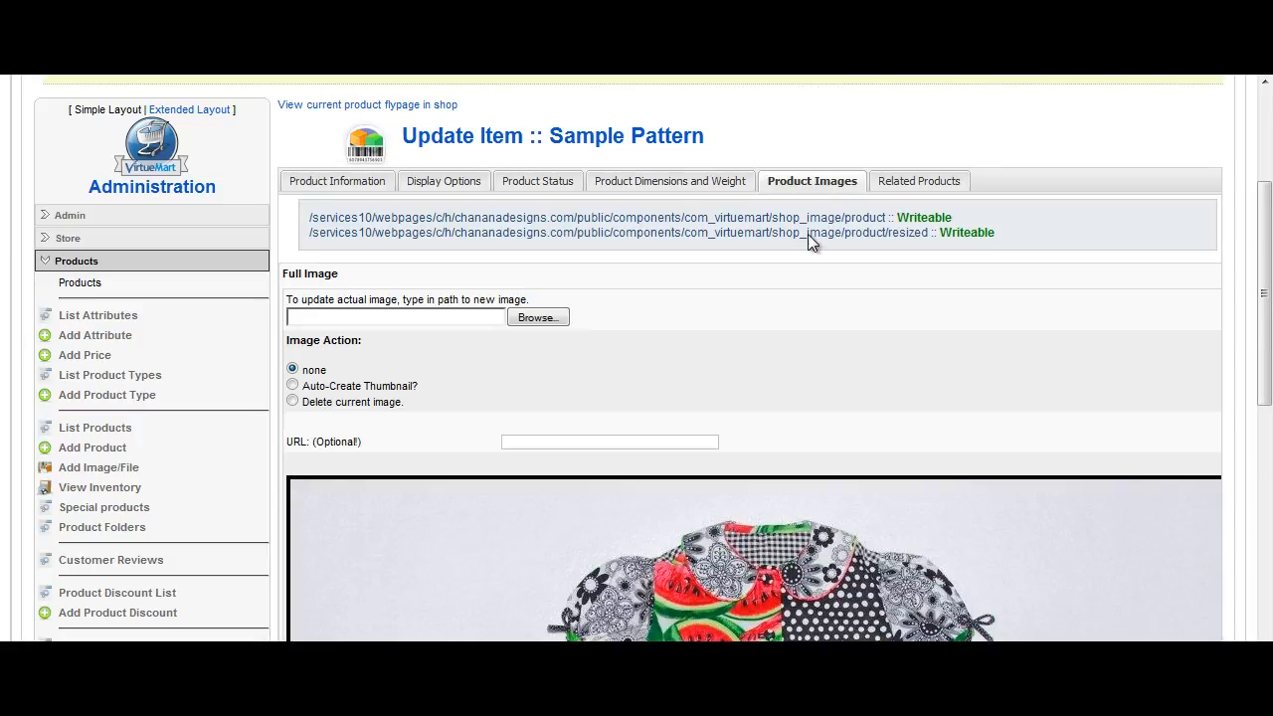
pyautogui.scroll(-6, 821, 321)
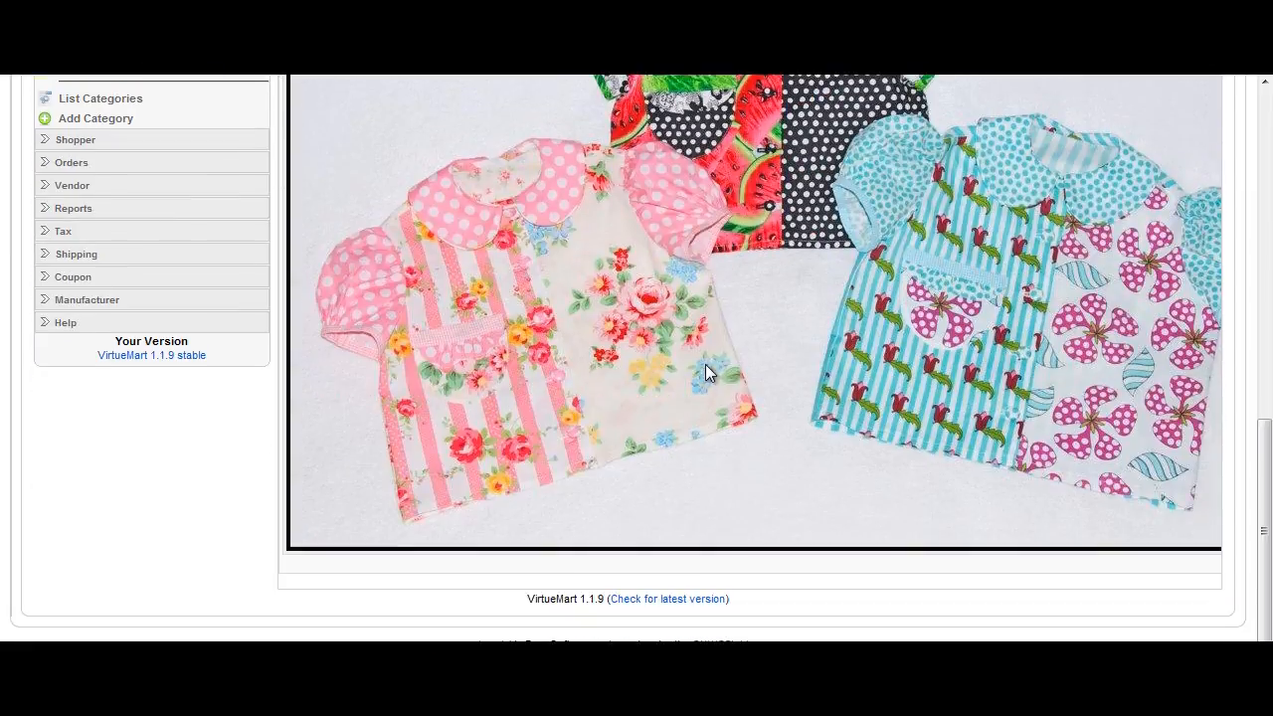
pyautogui.scroll(8, 702, 358)
pyautogui.scroll(-2, 702, 358)
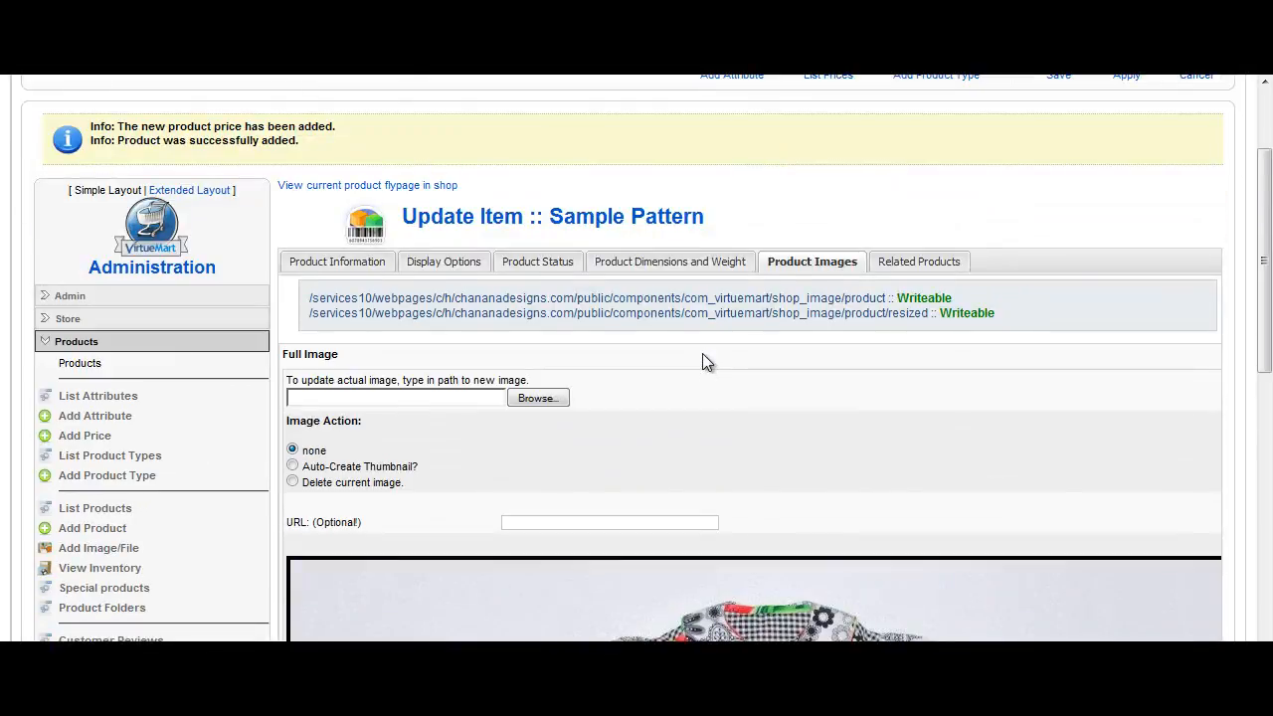
pyautogui.scroll(-6, 702, 358)
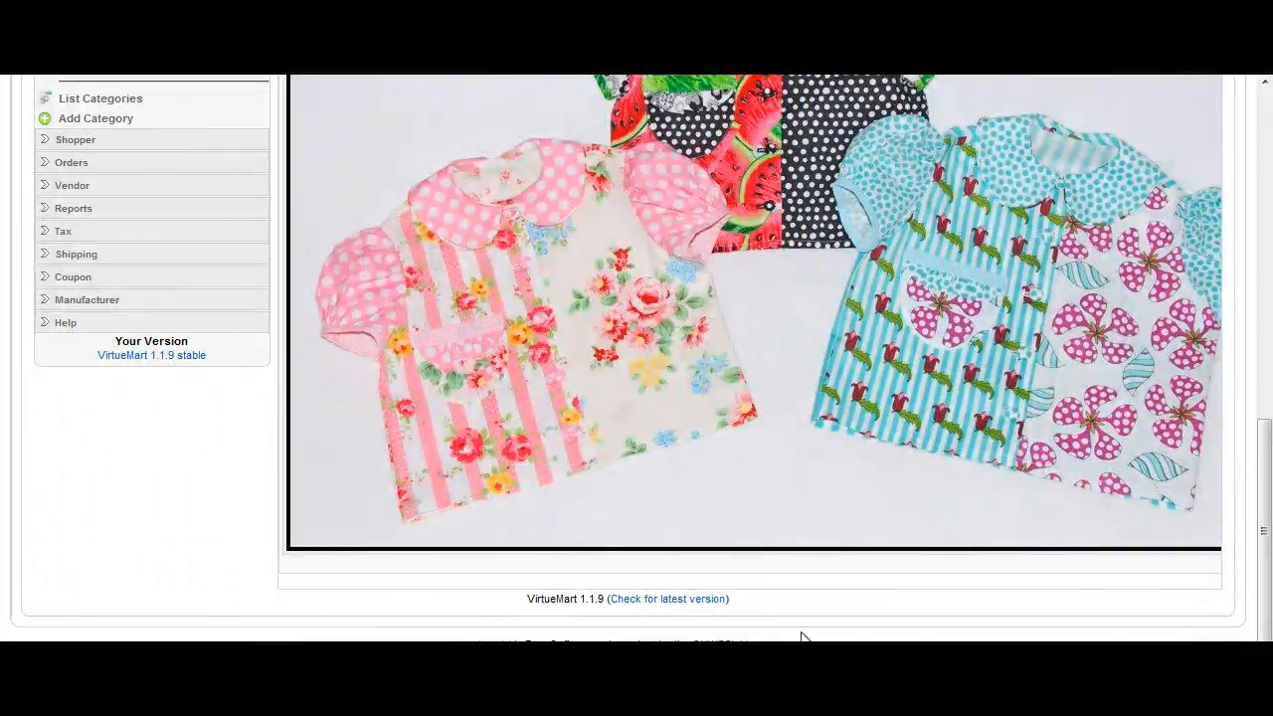
pyautogui.scroll(6, 860, 444)
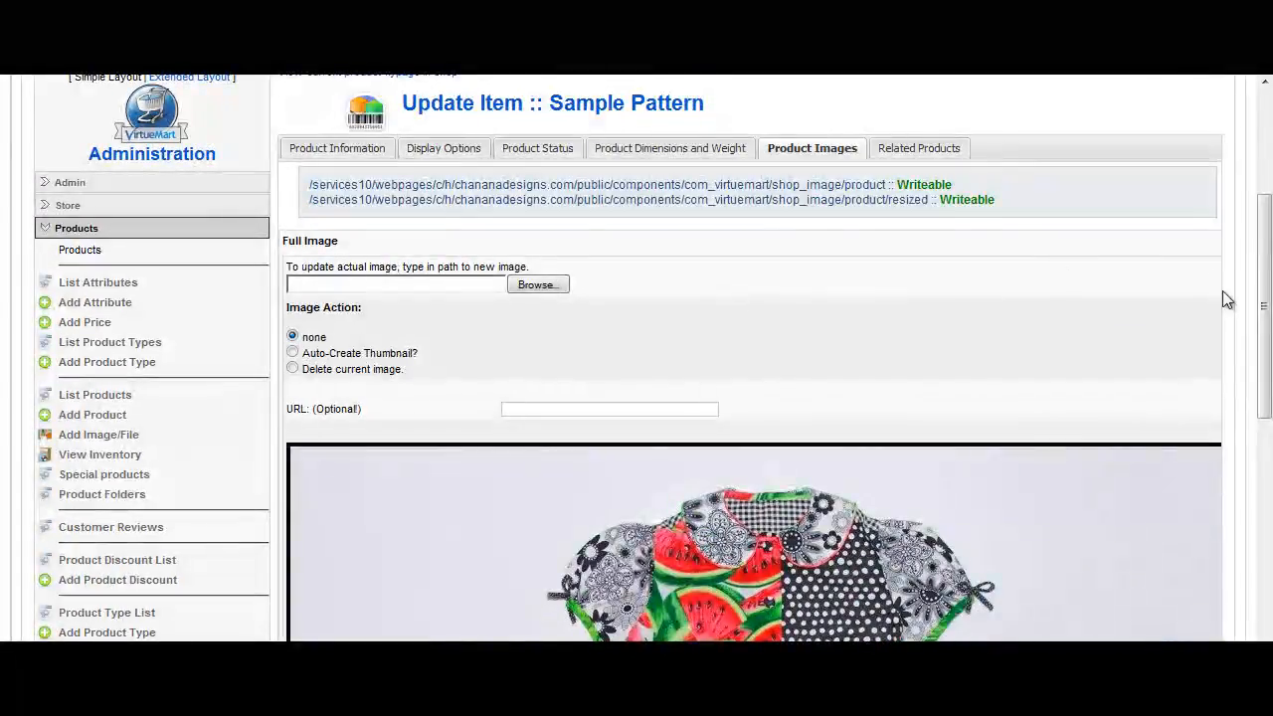
pyautogui.moveTo(1265, 310); pyautogui.dragTo(1265, 221)
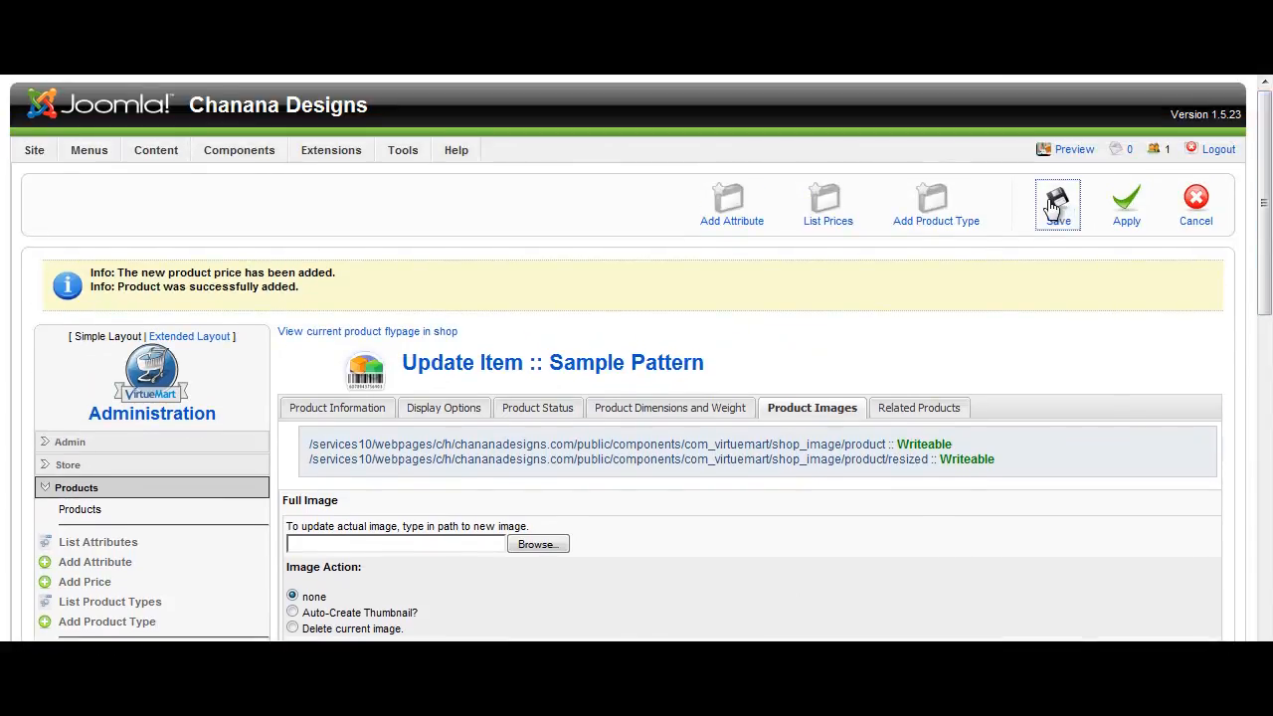
# Switch to the storefront, open Sample Pattern from the Patterns page and view its full-size image
pyautogui.click(402, 66)
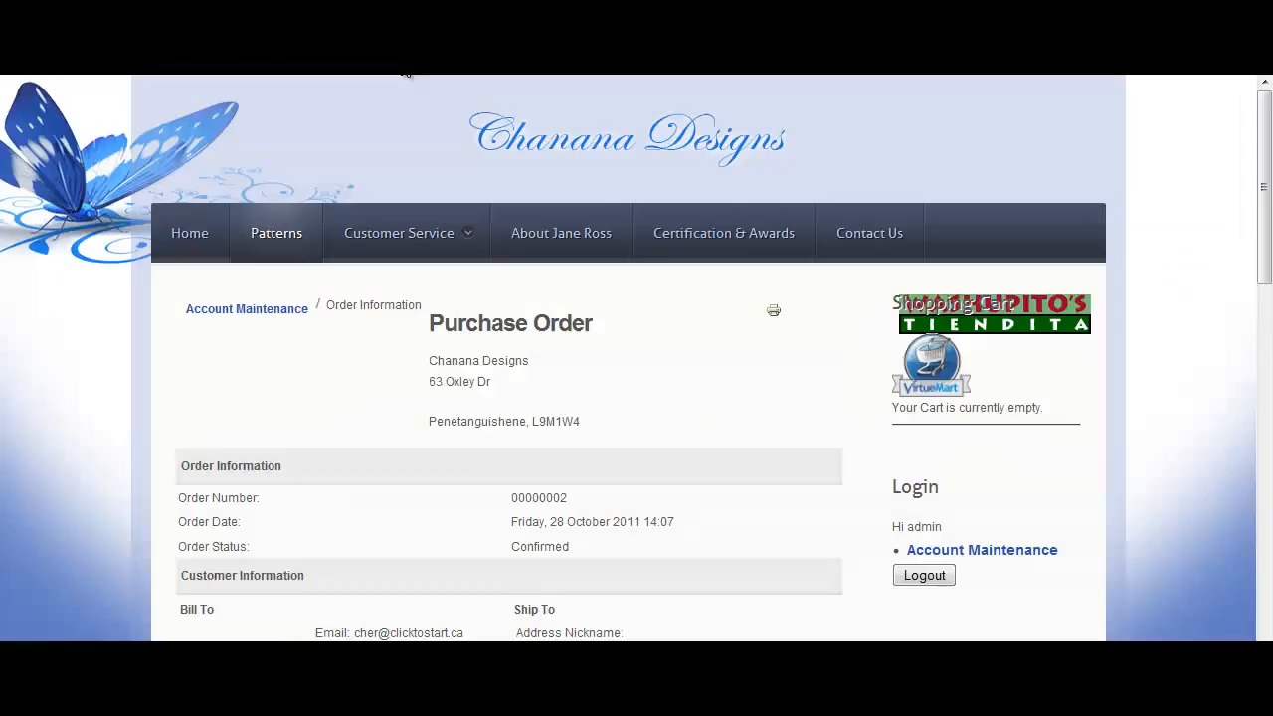
pyautogui.click(289, 240)
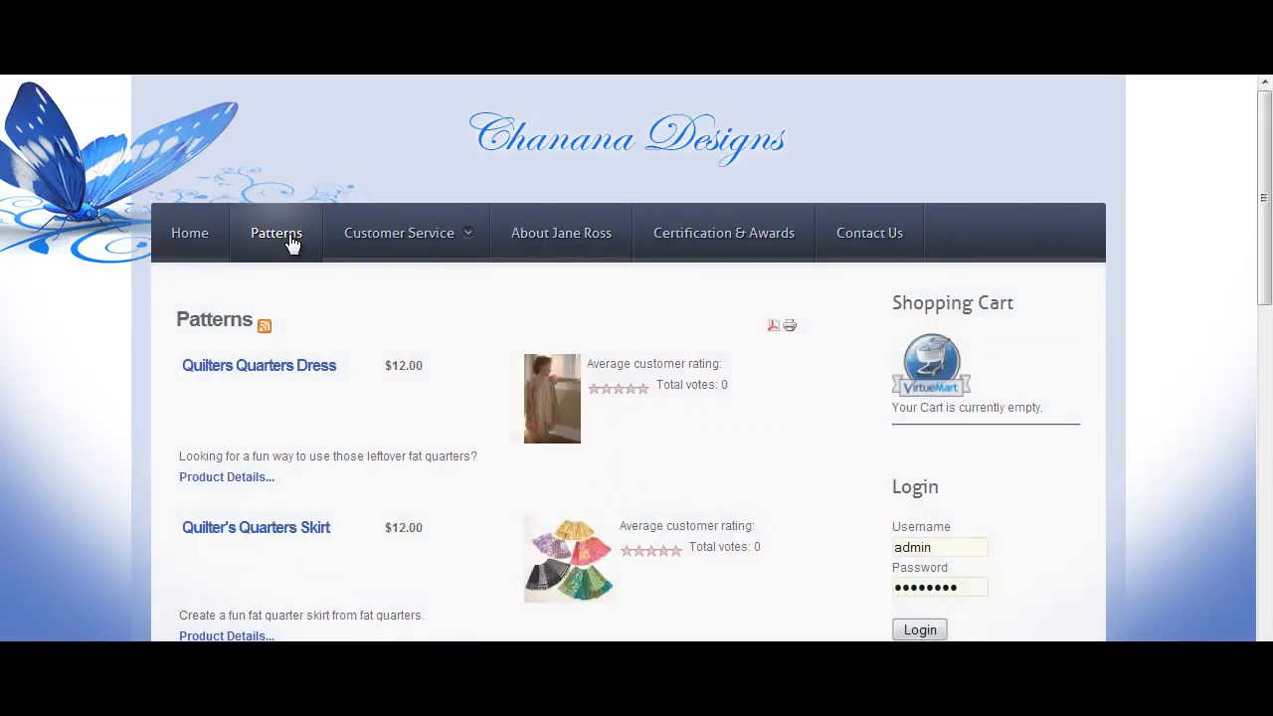
pyautogui.scroll(-5, 343, 353)
pyautogui.scroll(-3, 343, 353)
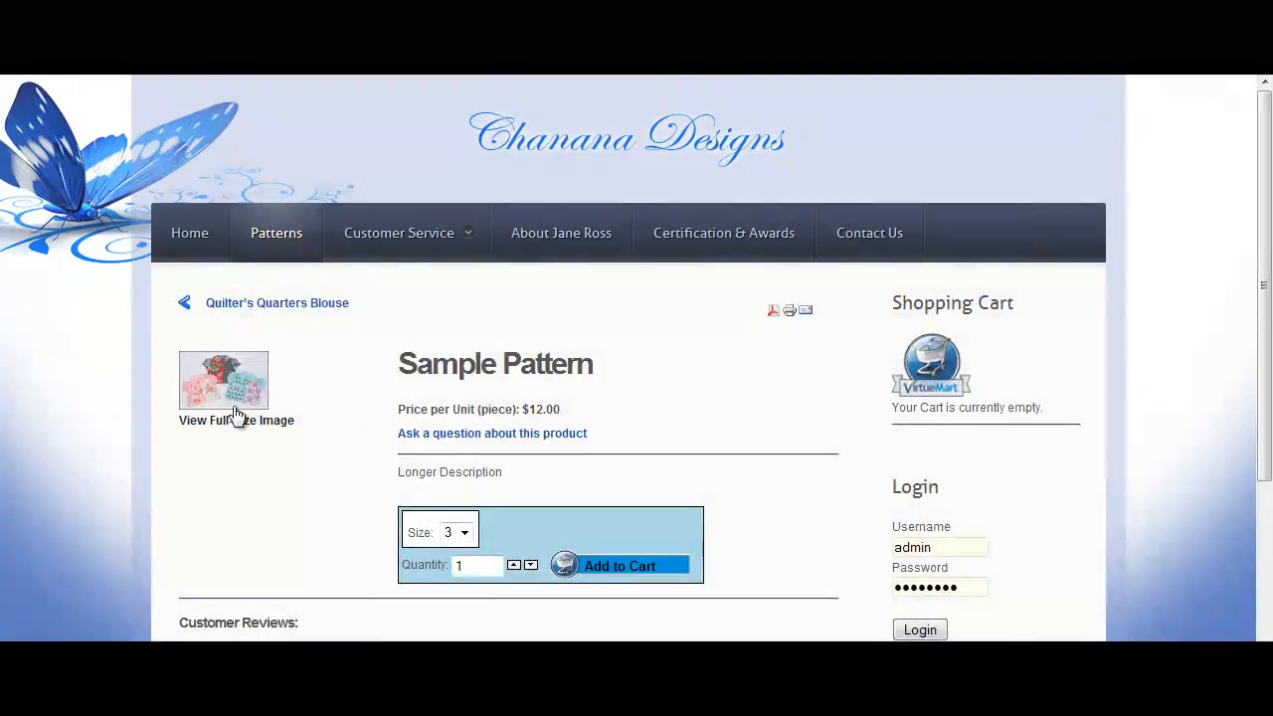
pyautogui.click(228, 421)
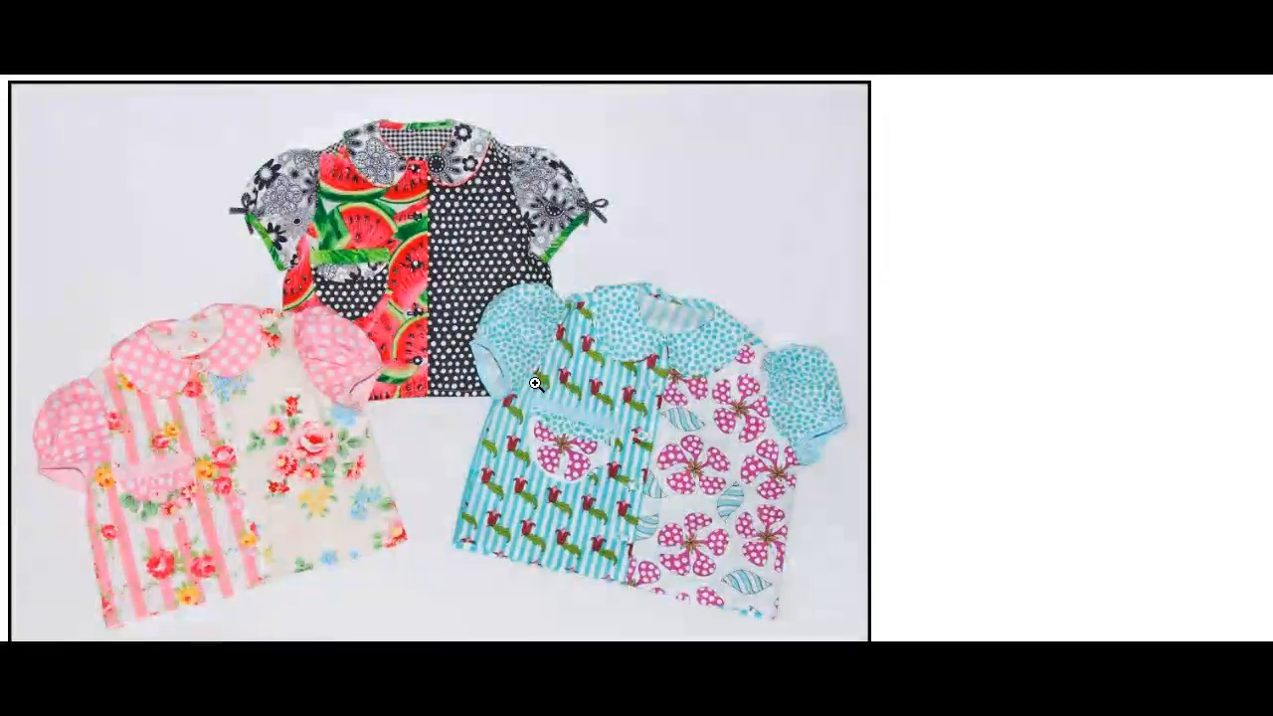
pyautogui.hotkey('alt', 'Left')
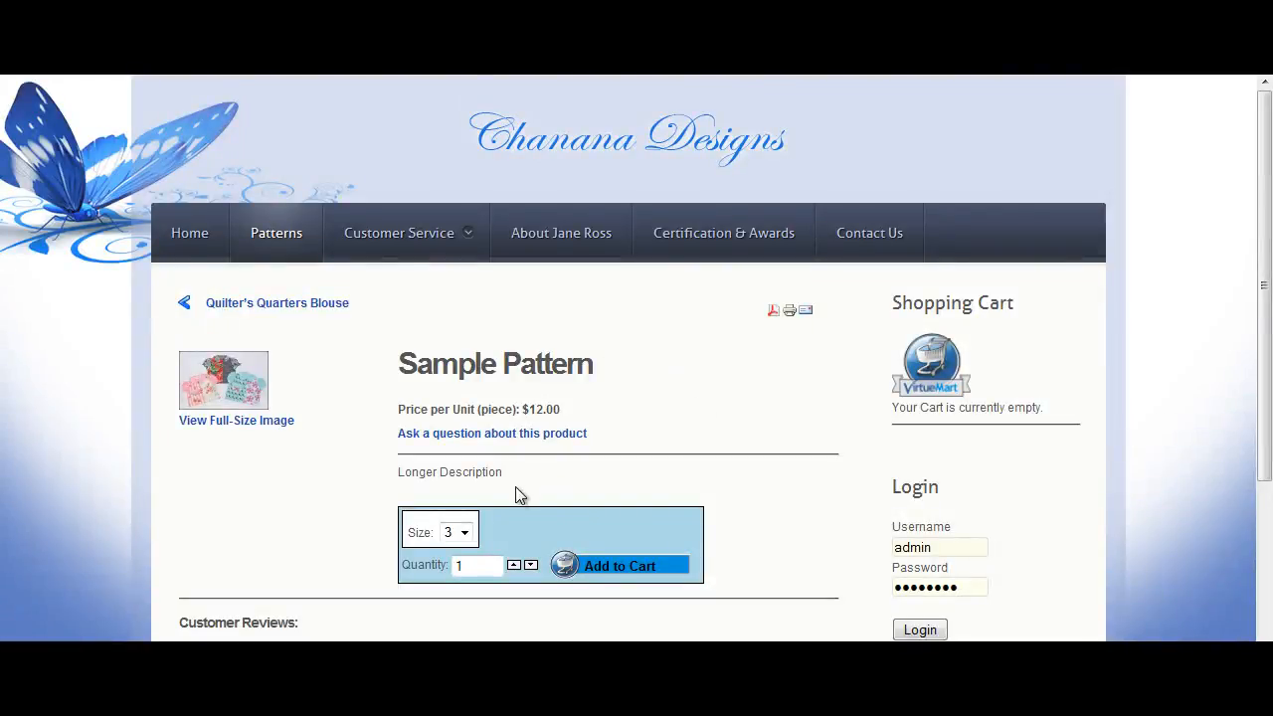
# Add one Sample Pattern in size 4 to the shopping cart and review the cart
pyautogui.scroll(-2, 514, 483)
pyautogui.click(464, 419)
pyautogui.click(457, 453)
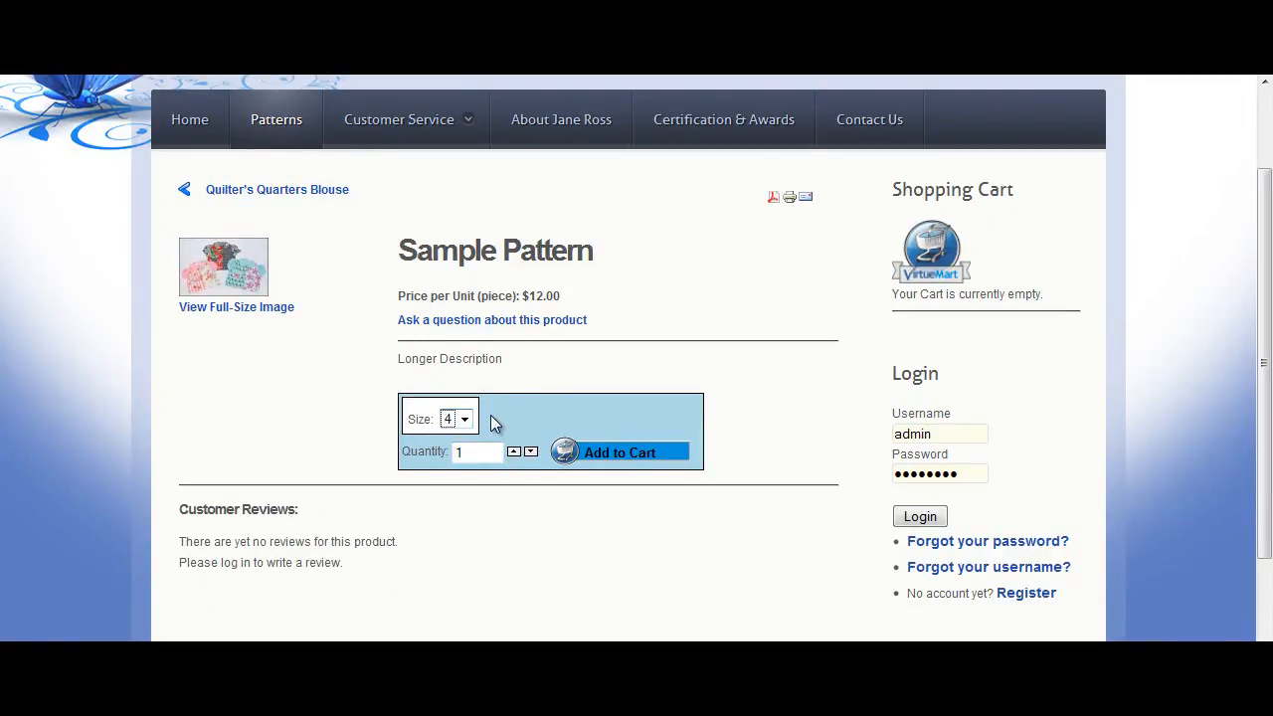
pyautogui.click(614, 454)
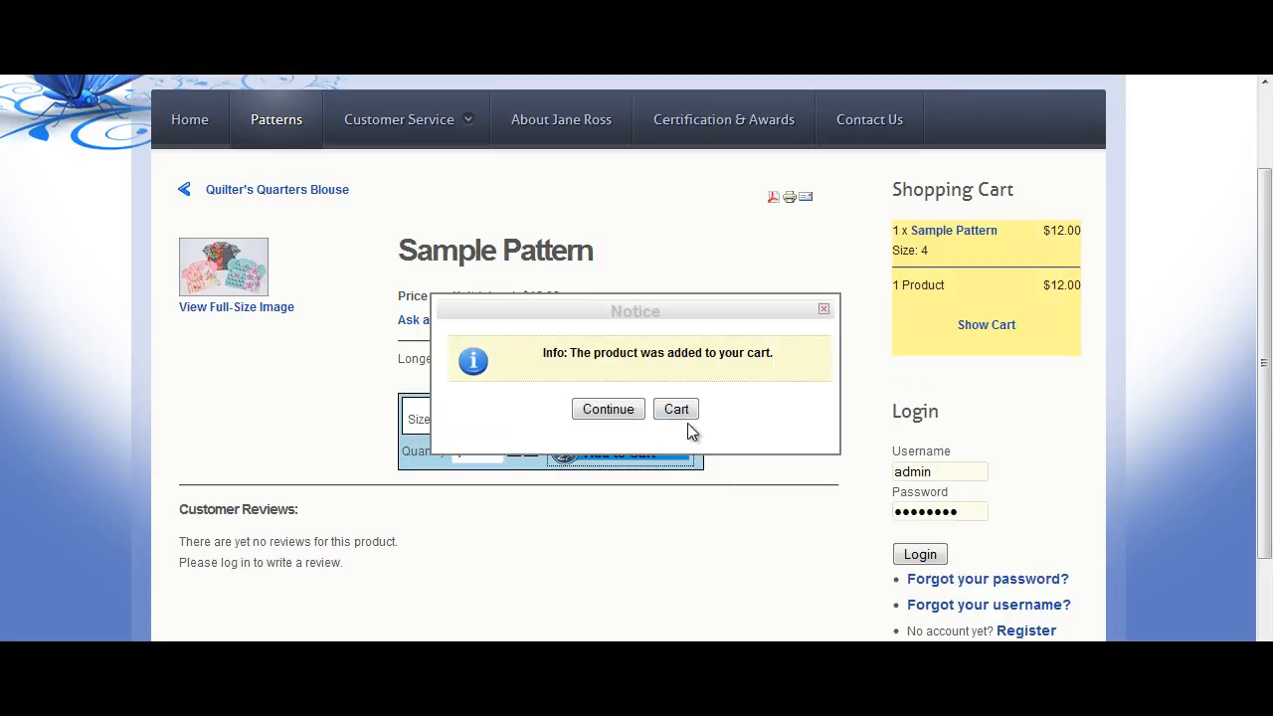
pyautogui.click(682, 415)
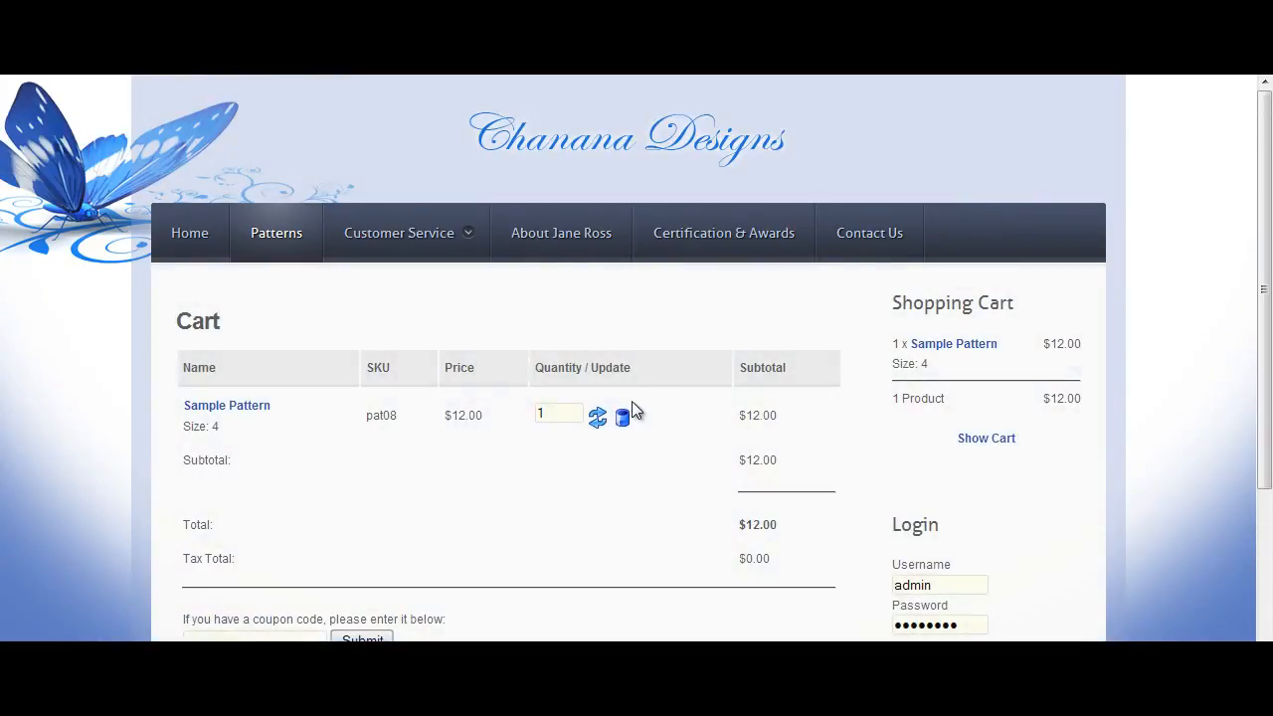
pyautogui.scroll(-2, 198, 406)
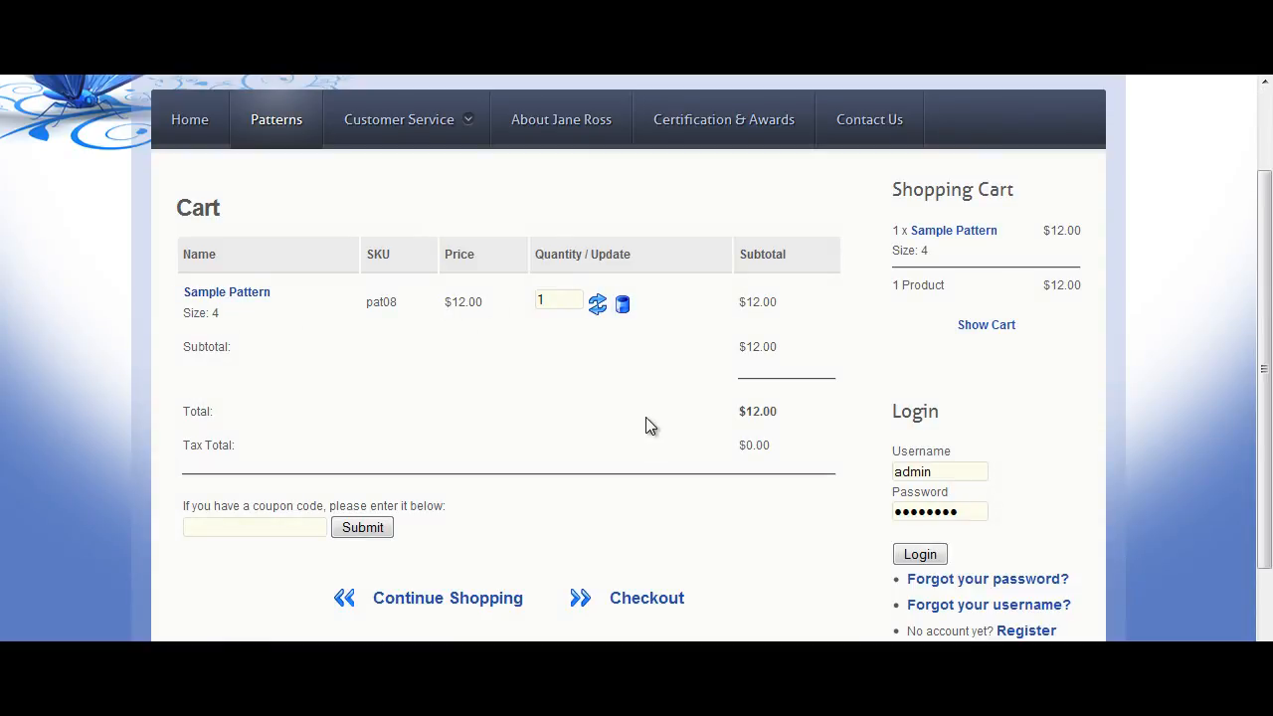
pyautogui.scroll(-2, 644, 421)
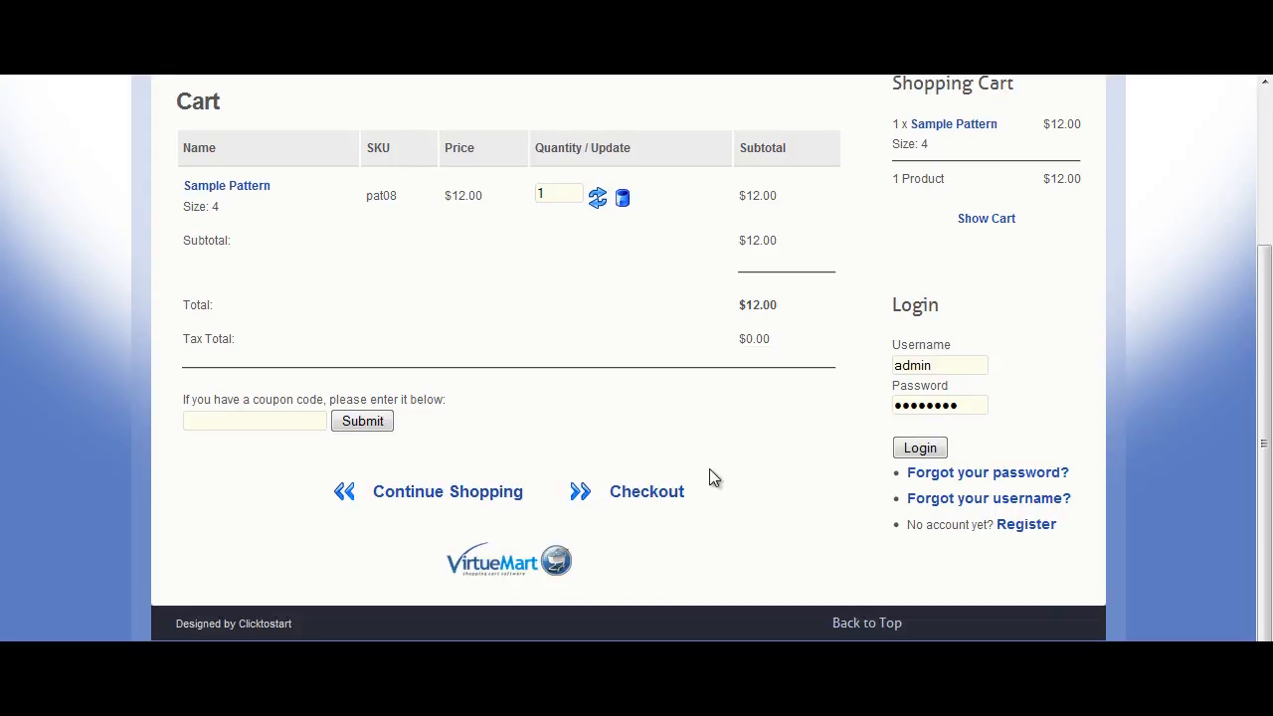
pyautogui.scroll(2, 712, 475)
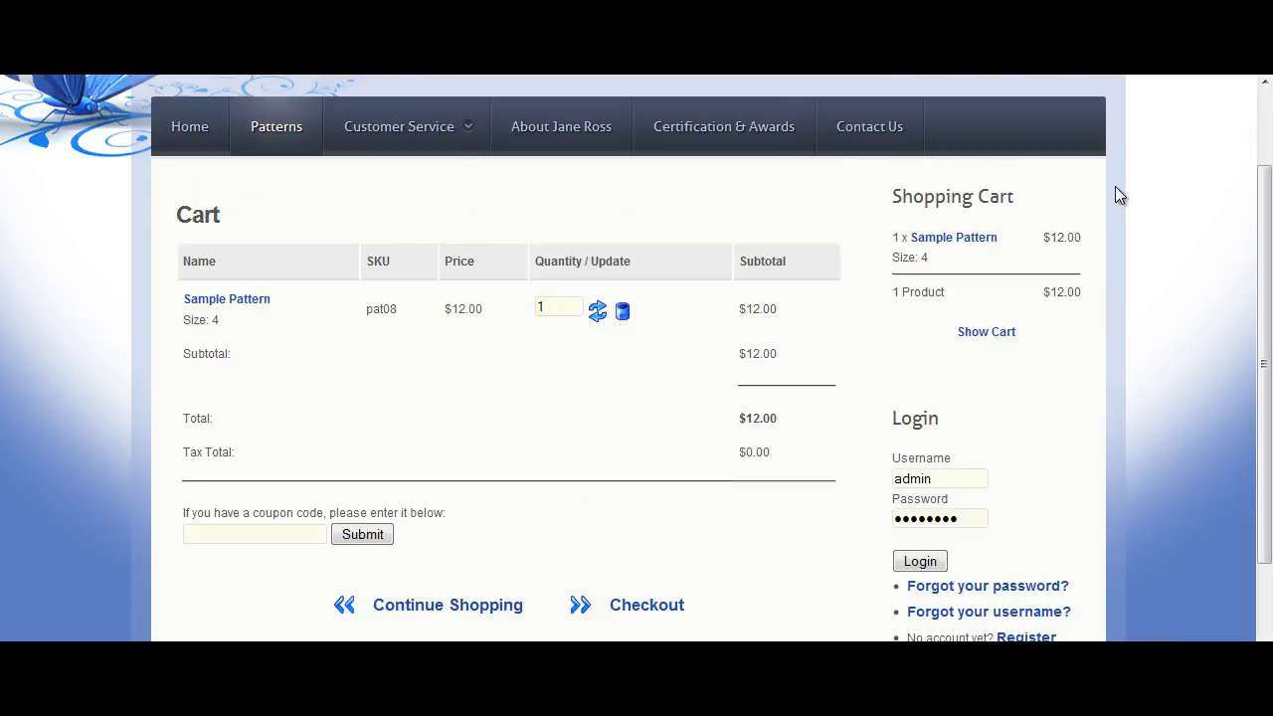
pyautogui.scroll(2, 538, 241)
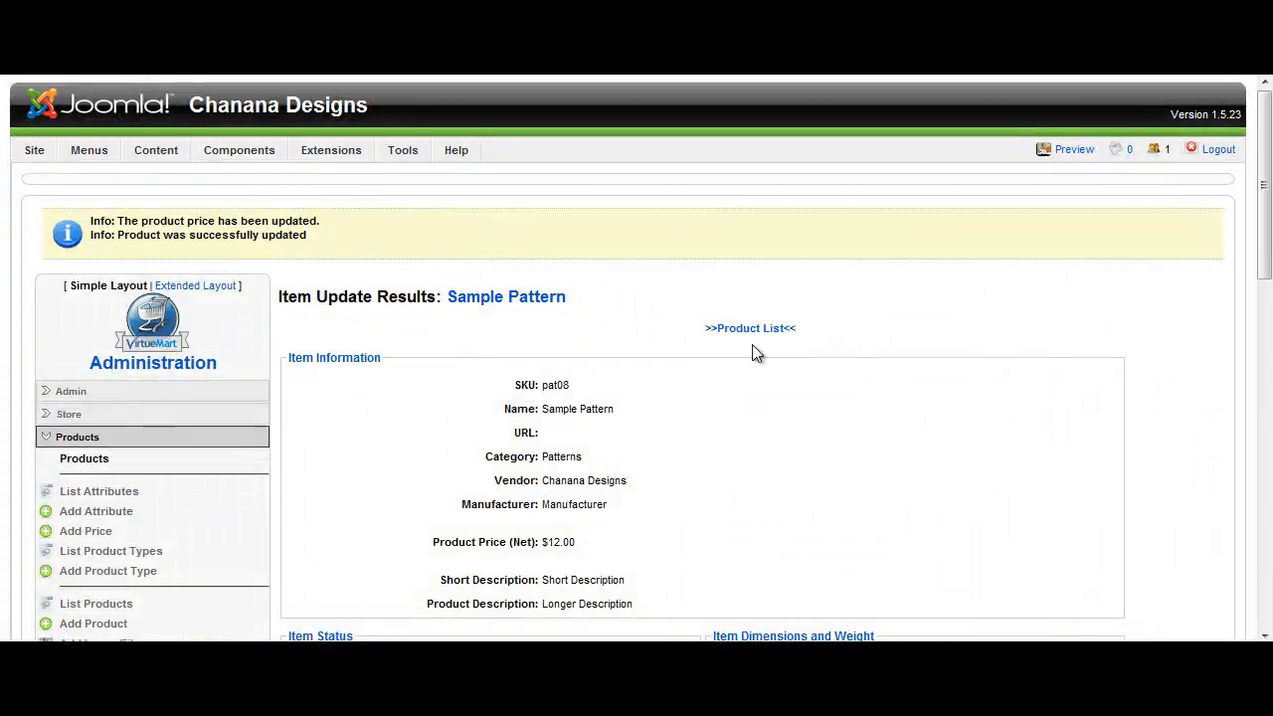
# Return to the product list in the administration, open the media files of Quilter's Quarters Boy's Shirt and start a new file
pyautogui.click(771, 330)
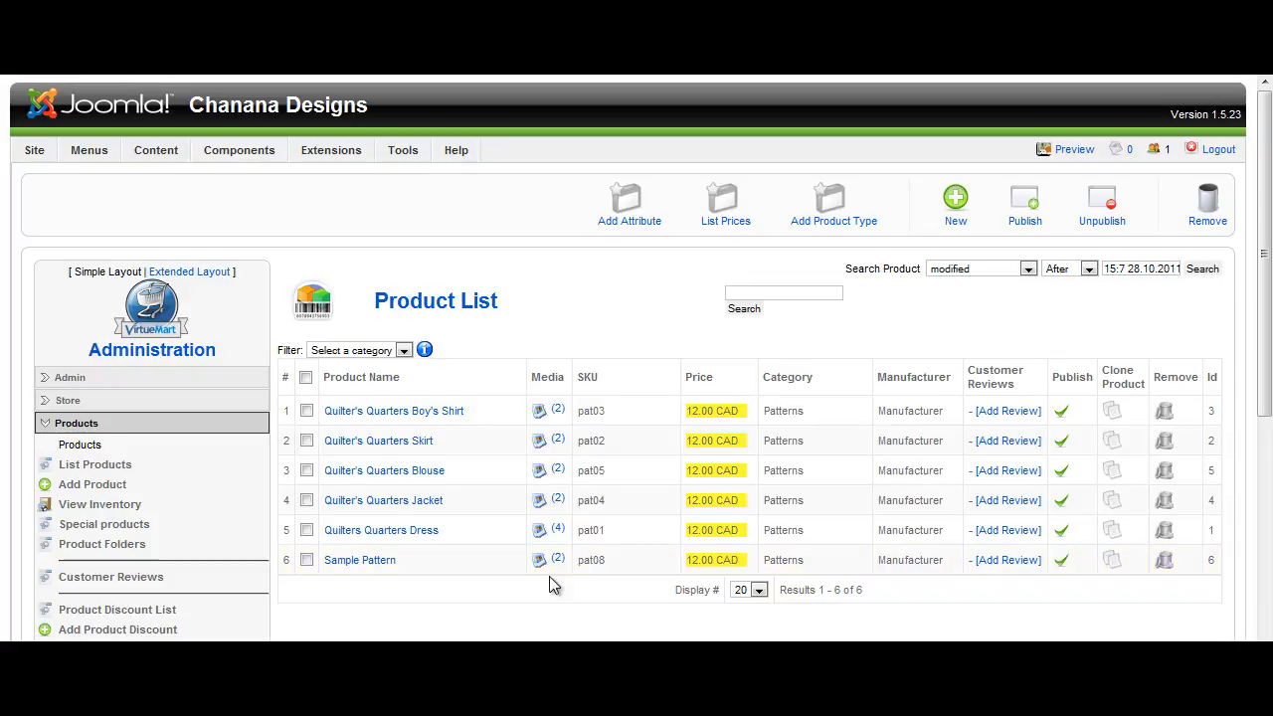
pyautogui.click(544, 416)
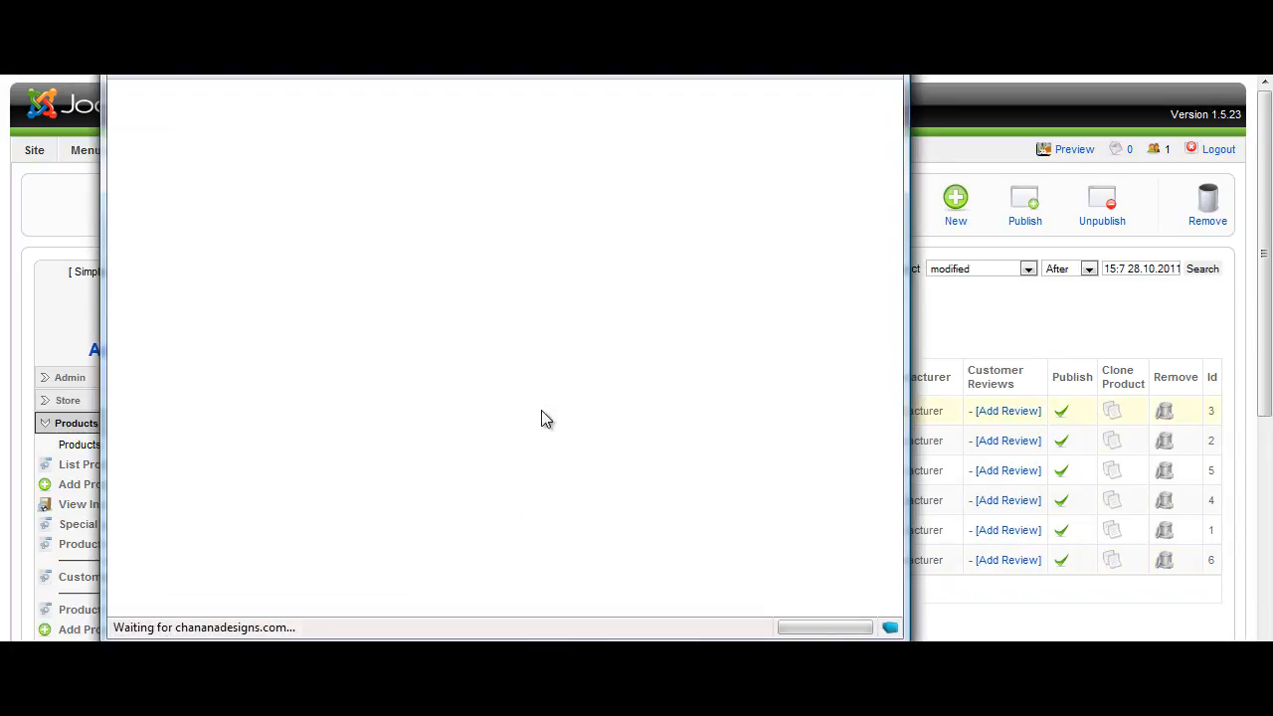
pyautogui.moveTo(510, 34); pyautogui.dragTo(519, 108)
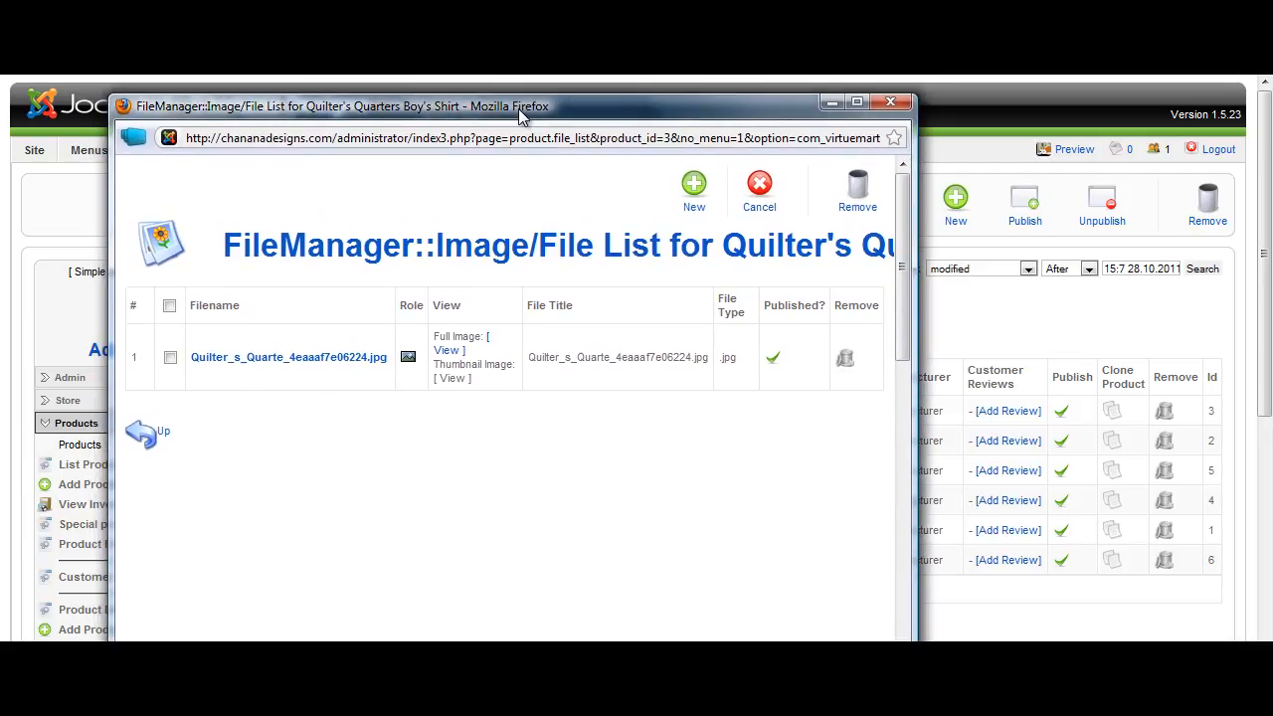
pyautogui.click(694, 189)
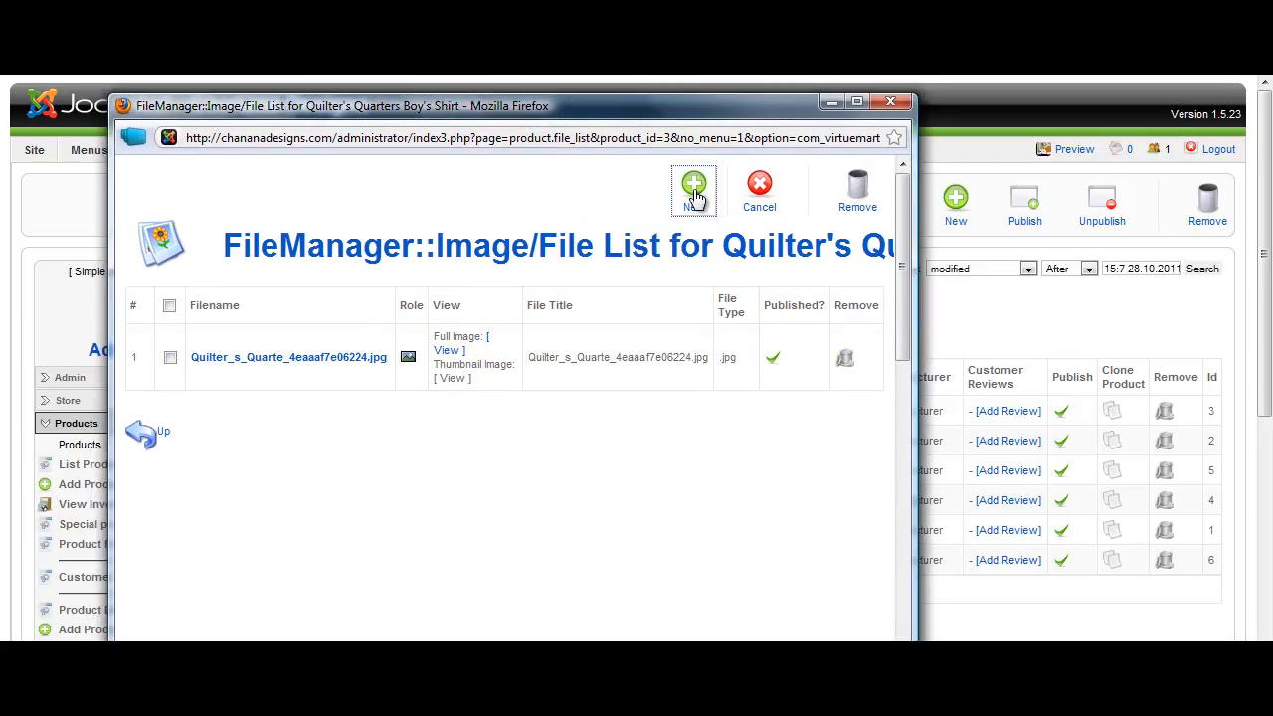